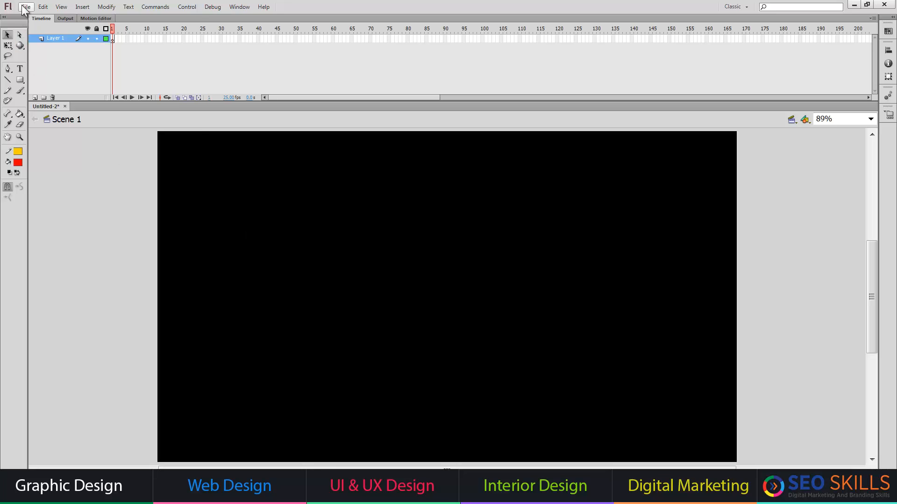
Import 3.jpg from the Desktop to the stage and move the image below the black stage area
click(28, 9)
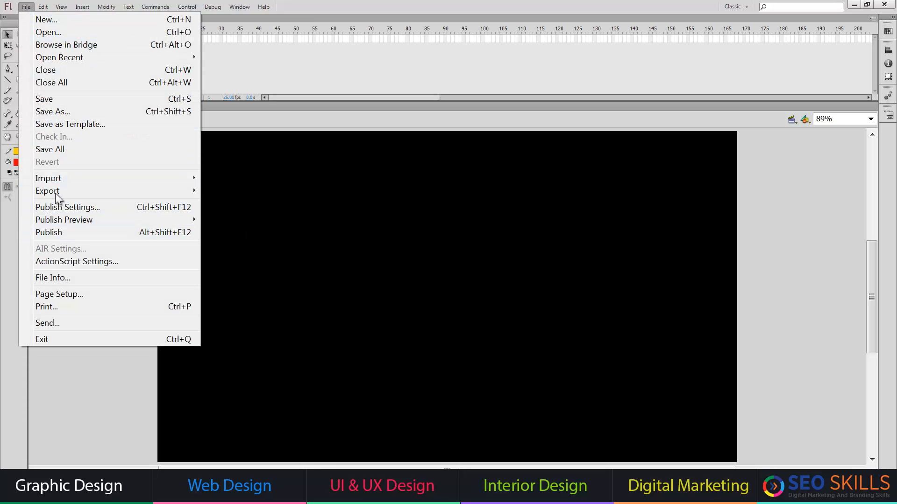
mouse_move(57, 182)
click(269, 179)
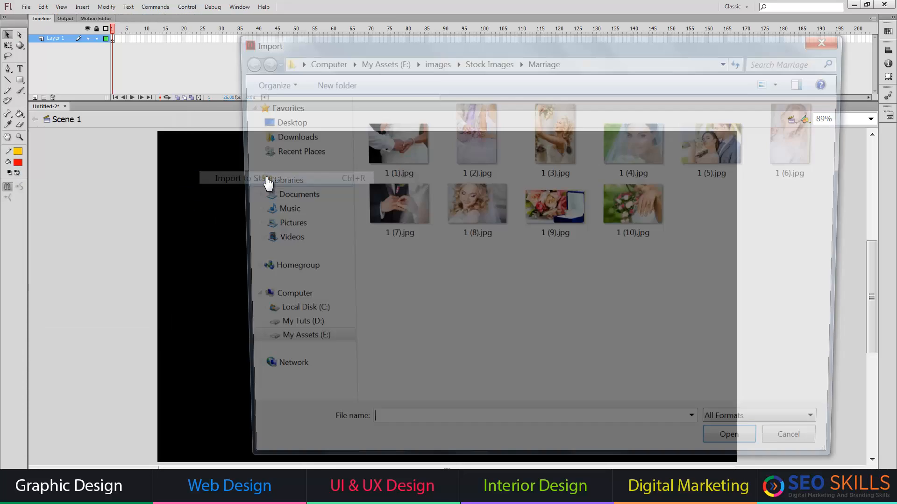
click(274, 122)
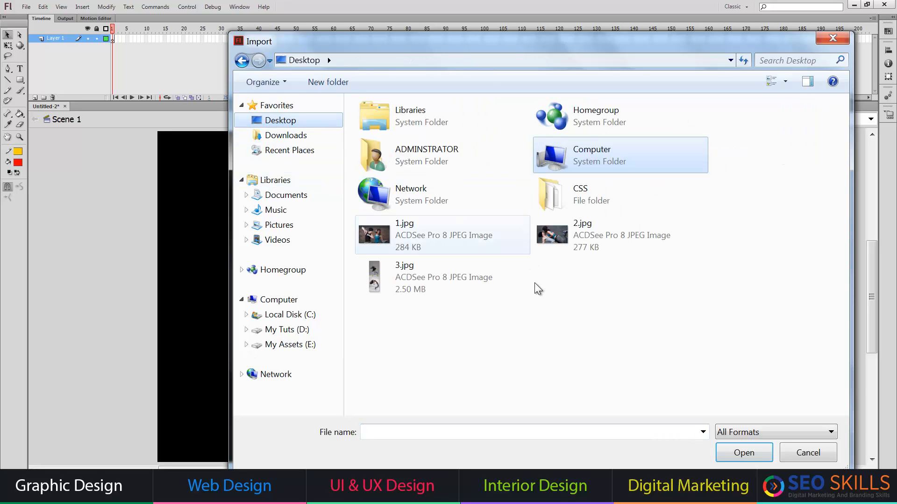
click(392, 279)
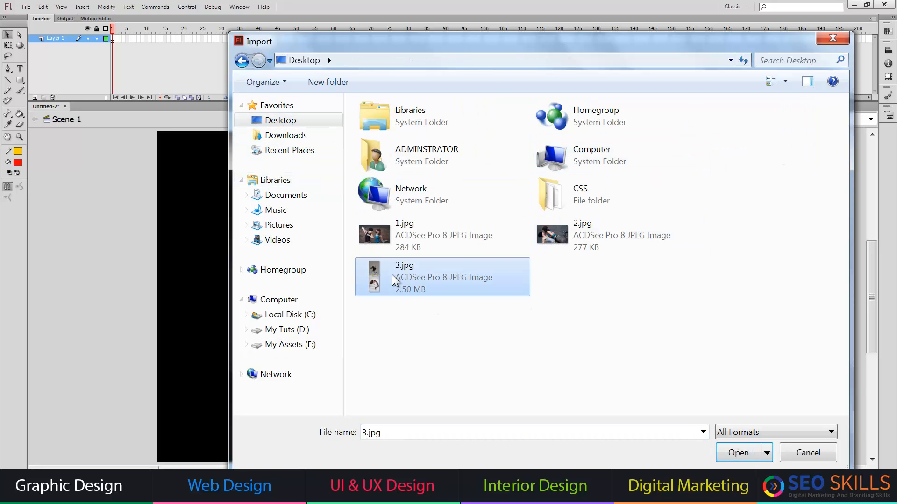
double_click(391, 275)
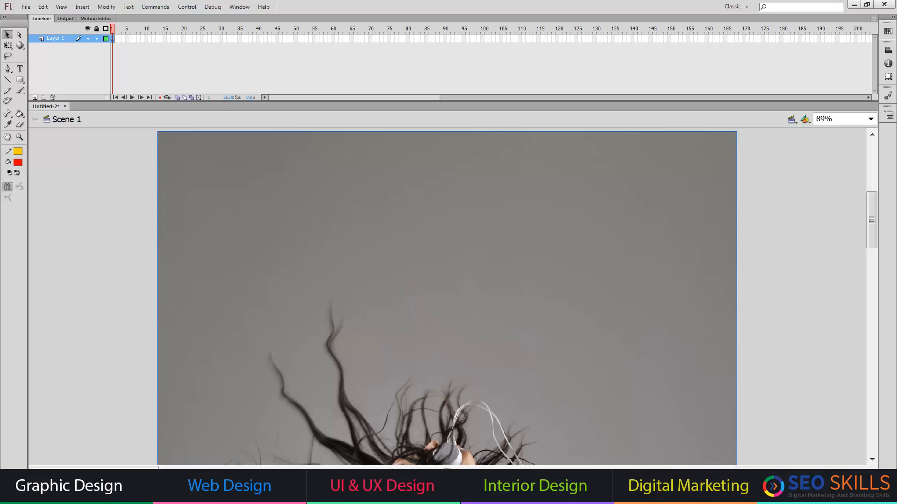
drag(336, 308, 372, 424)
key(ctrl+minus)
Add a new layer and draw a red rounded-corner rectangle on it, slightly inset from the stage edges
click(21, 82)
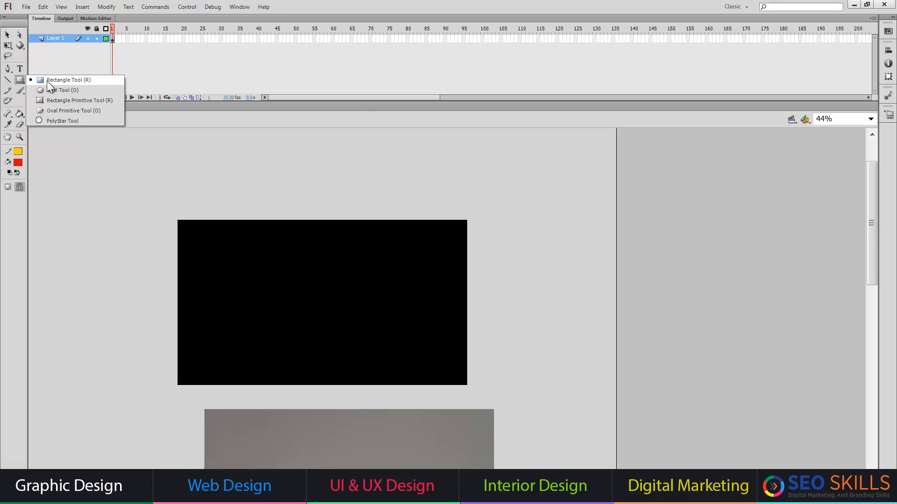
click(47, 79)
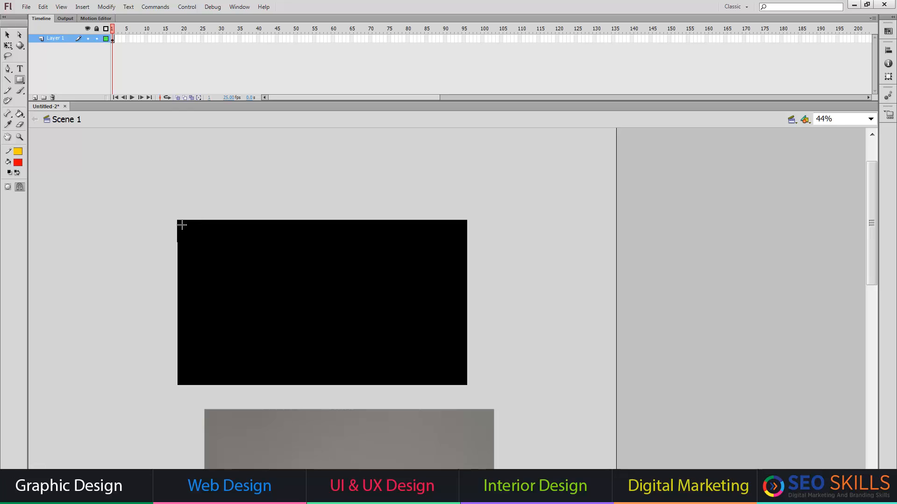
click(34, 97)
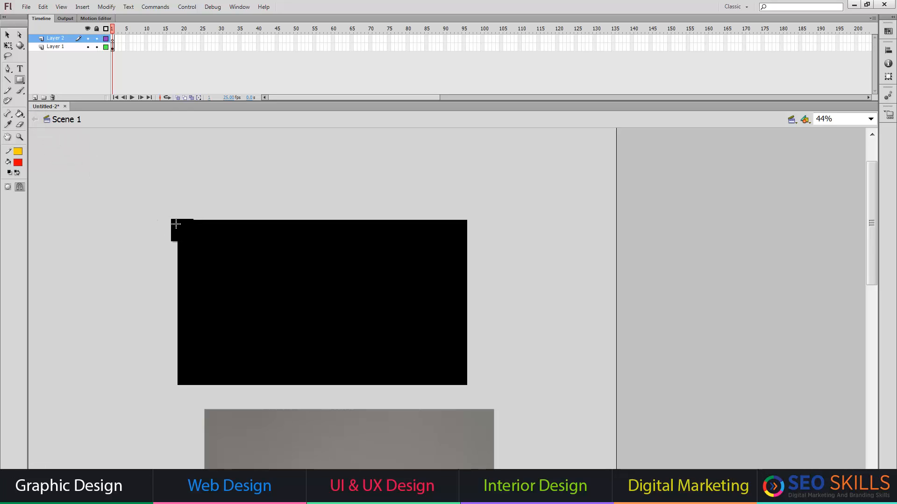
drag(239, 277, 459, 379)
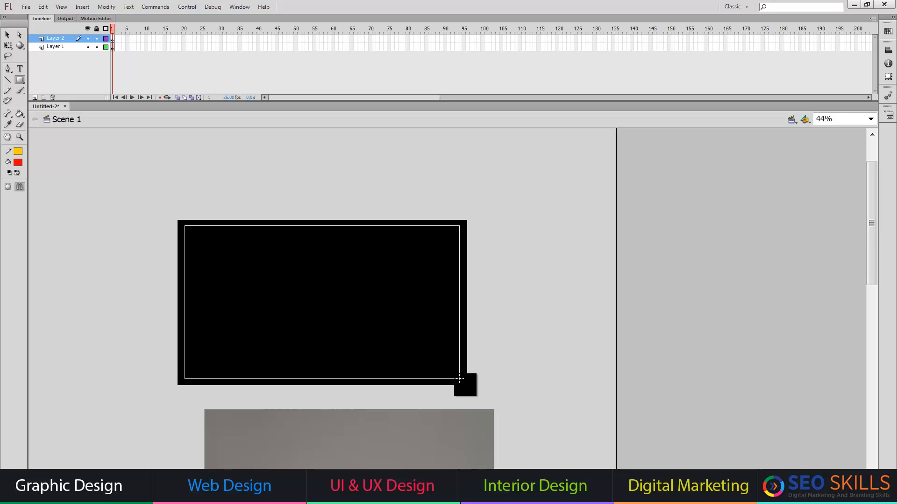
key(Up)
key(Up)
drag(459, 380, 459, 379)
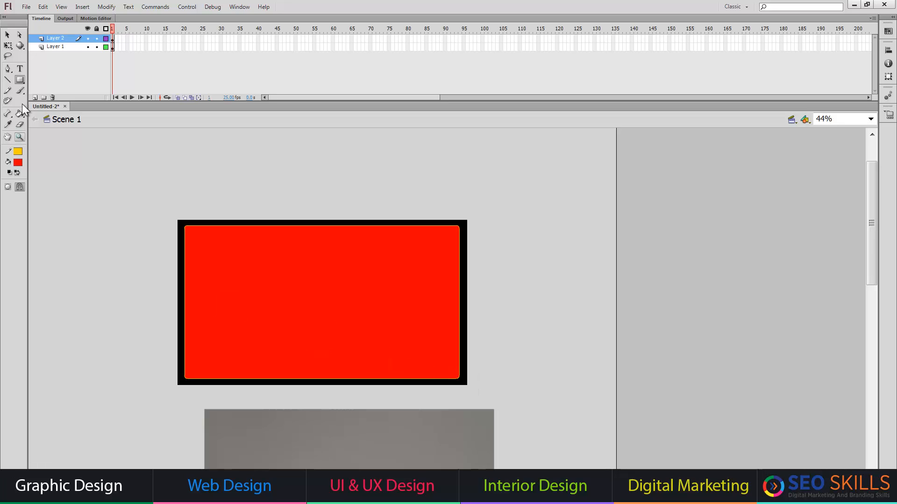
Cut the yellow outline from the red rectangle, leaving only its fill
click(8, 35)
double_click(274, 226)
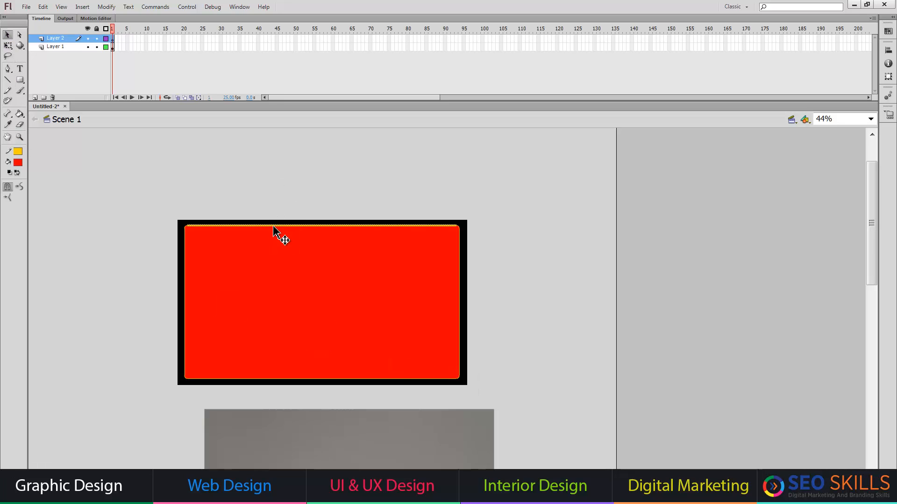
key(Delete)
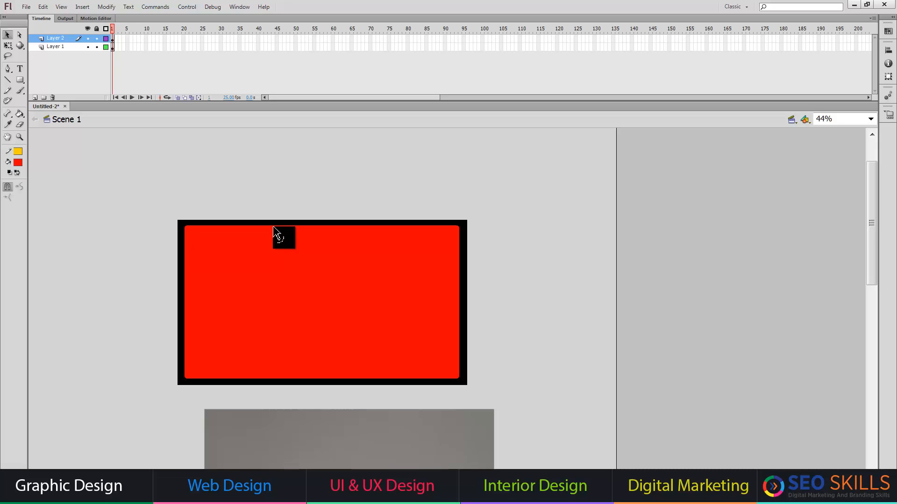
Extend the rectangle's Layer 2 with a keyframe at frame 700
click(114, 40)
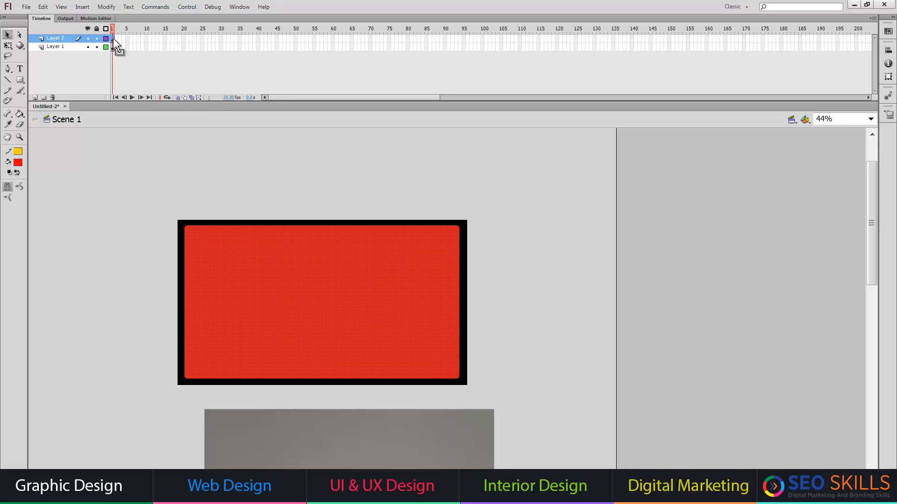
drag(384, 96, 785, 100)
click(856, 38)
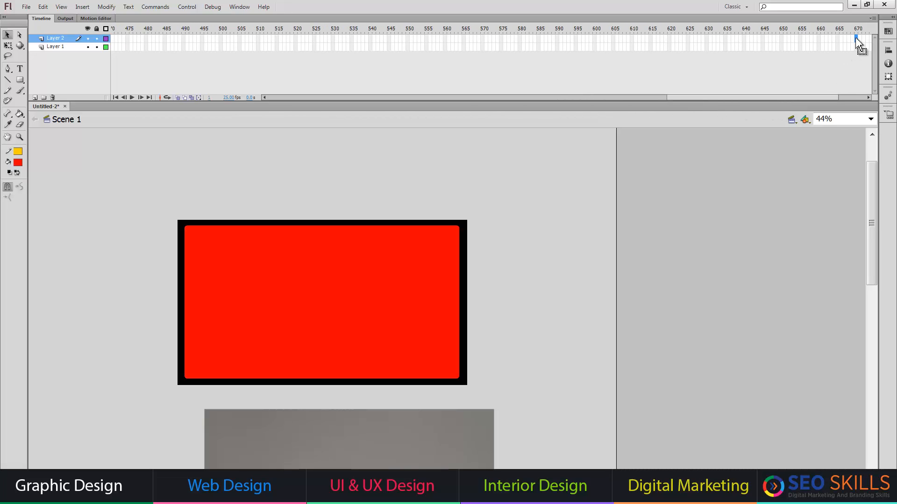
key(F6)
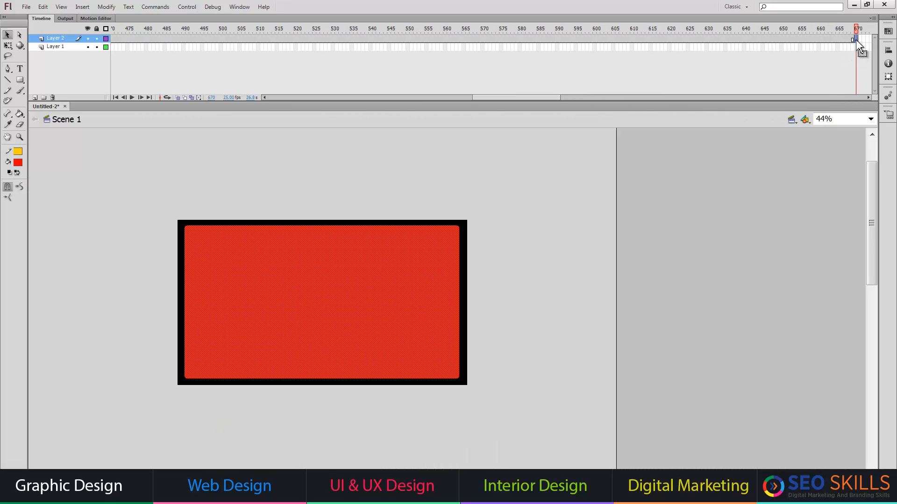
scroll(857, 40, right, 5)
click(842, 38)
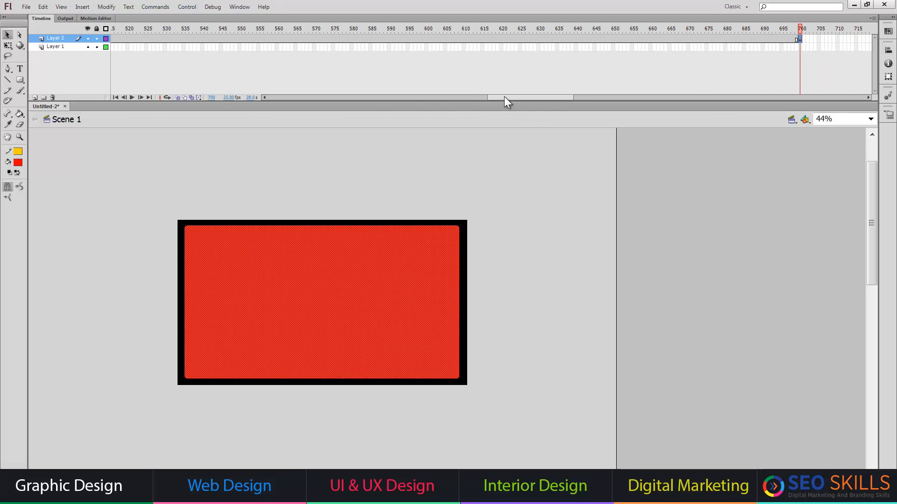
Create a classic tween from frame 1 of Layer 1 and move the image up to align with the stage's top edge
drag(503, 96, 264, 97)
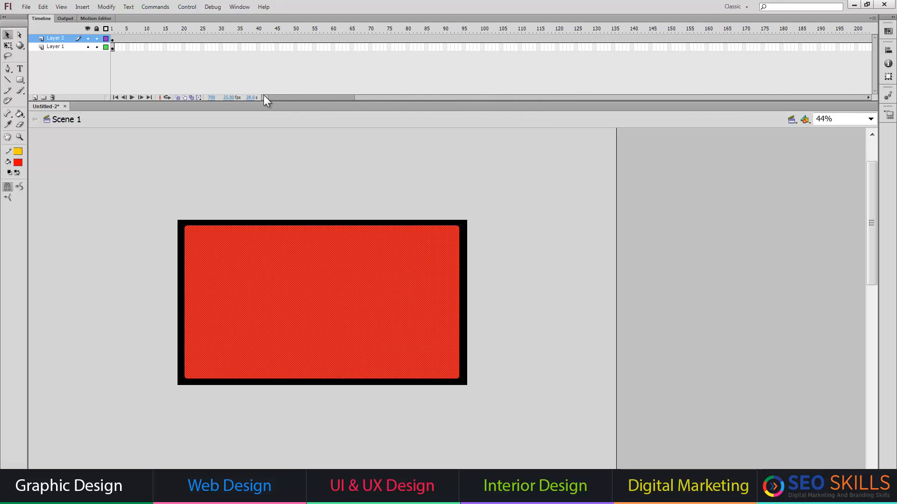
right_click(112, 48)
click(150, 82)
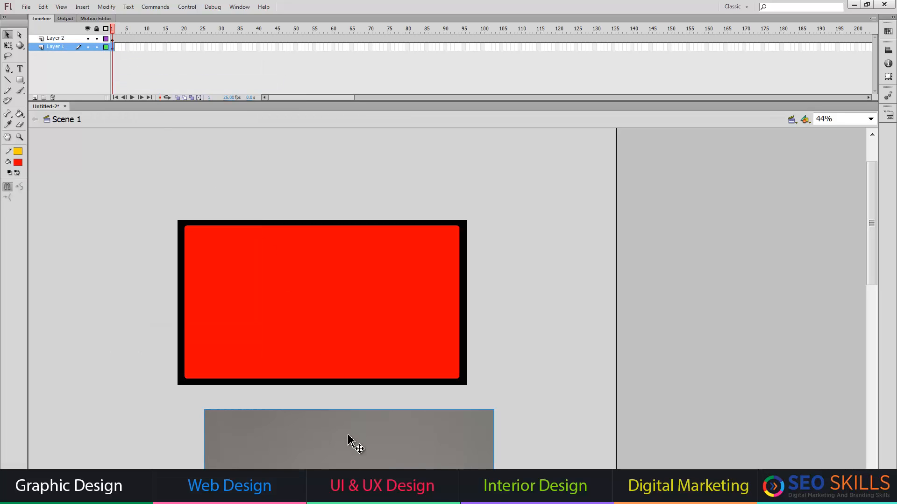
drag(350, 440, 318, 213)
Insert a keyframe at frame 1280 of Layer 1 and extend Layer 2 to the same frame
drag(335, 95, 798, 94)
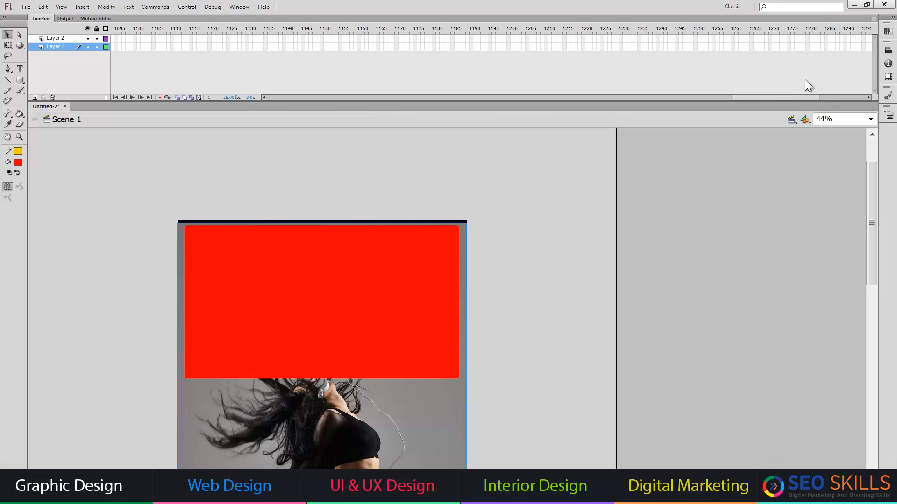
click(804, 40)
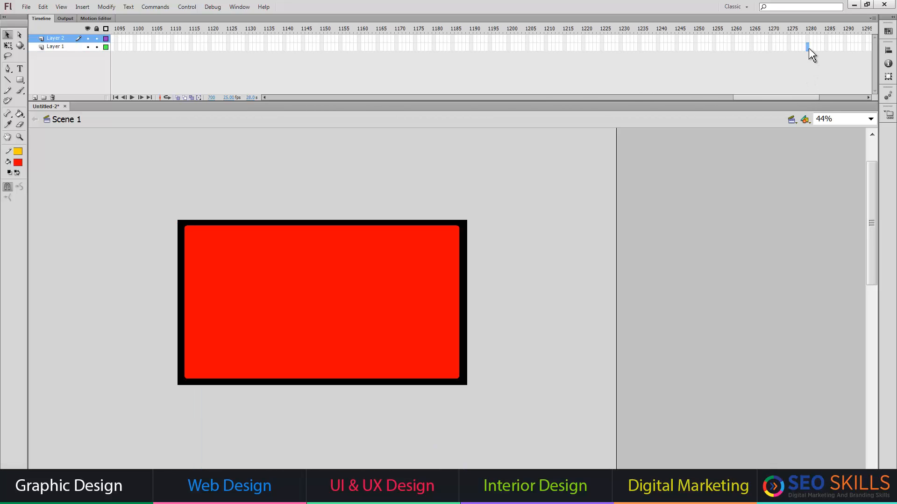
click(808, 48)
key(F5)
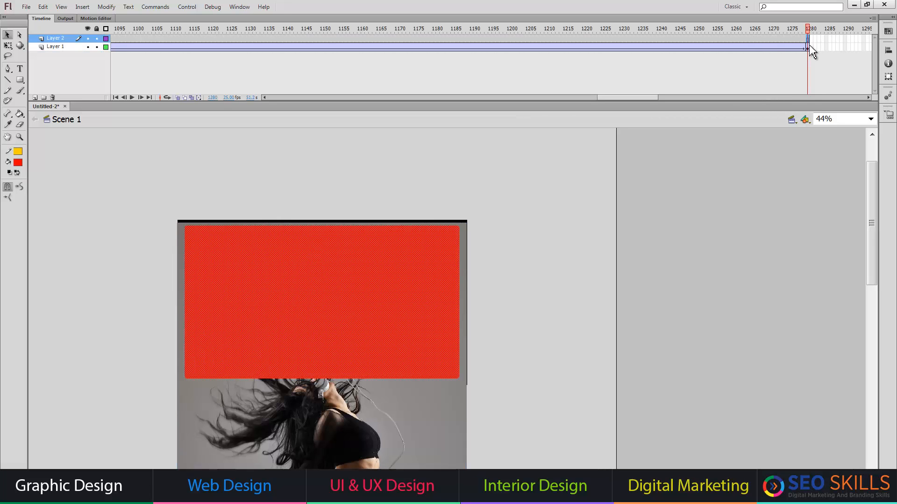
At frame 1280 of Layer 1, move the image straight up until its lower edge lies just below the stage's bottom edge
click(811, 48)
scroll(445, 429, down, 6)
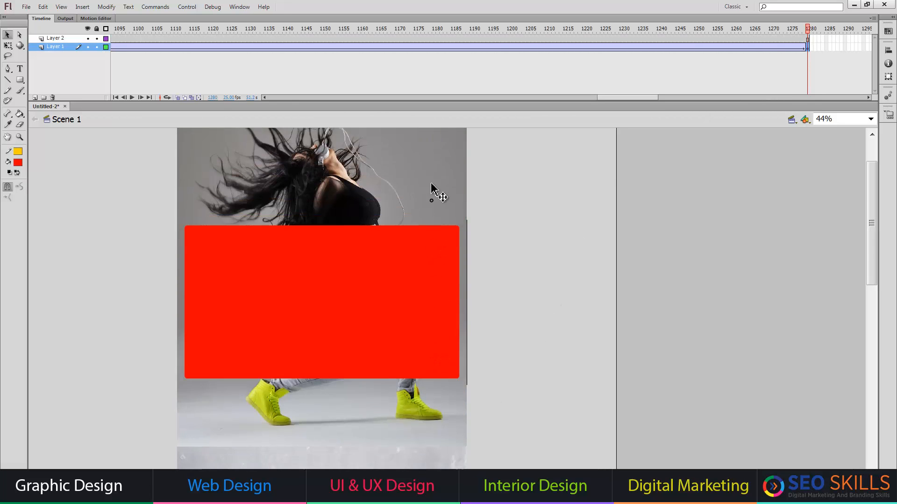
scroll(391, 447, down, 10)
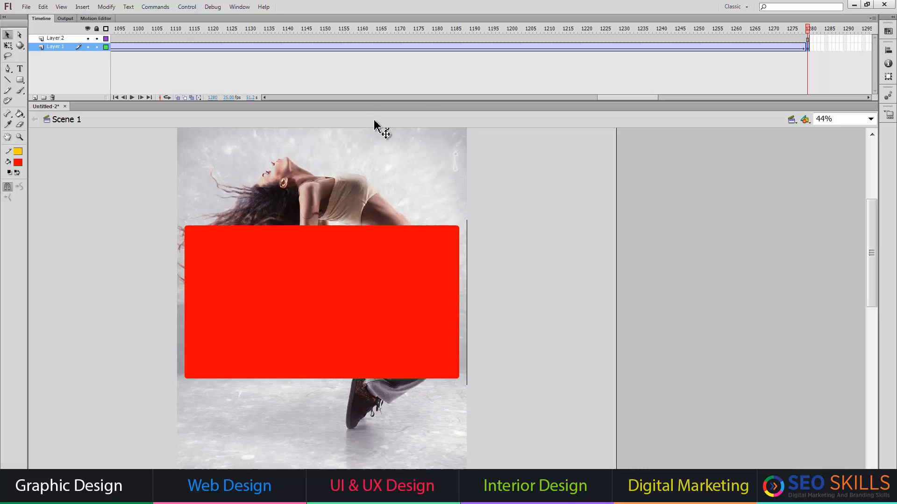
scroll(377, 131, up, 10)
scroll(400, 384, down, 10)
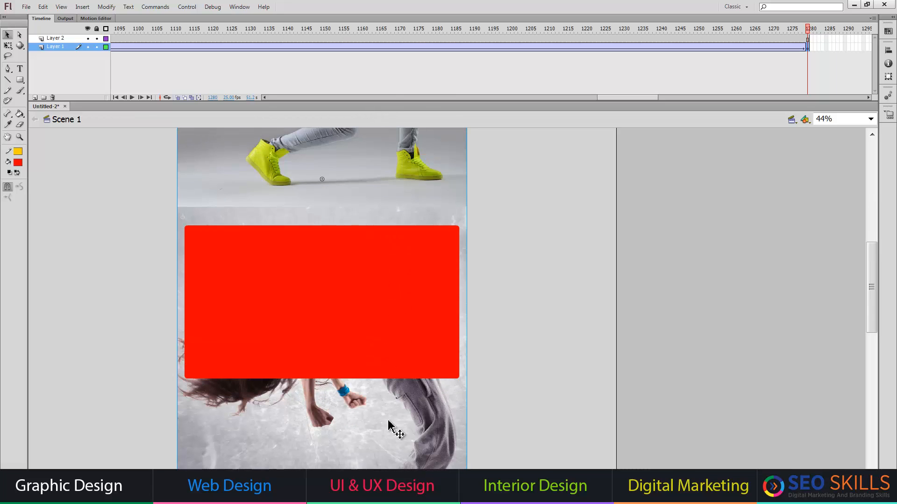
scroll(408, 416, down, 5)
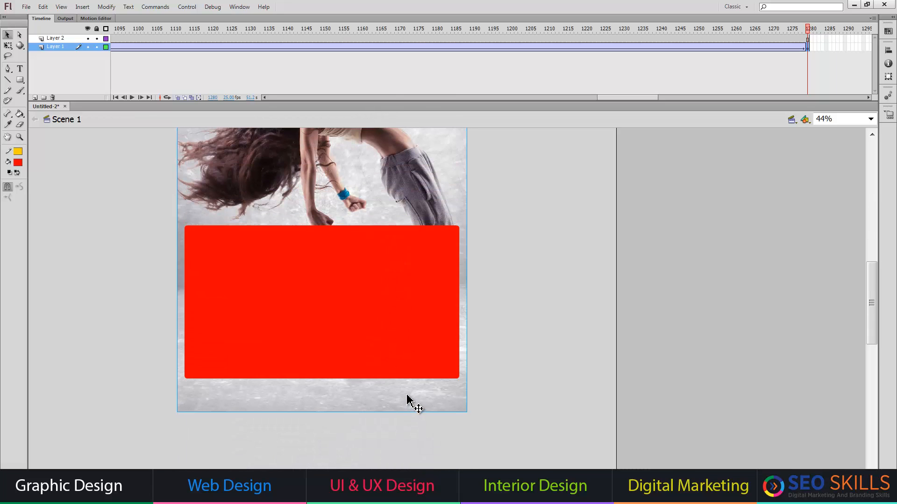
click(124, 47)
Turn Layer 2 into a mask over Layer 1 and preview the movie
click(56, 39)
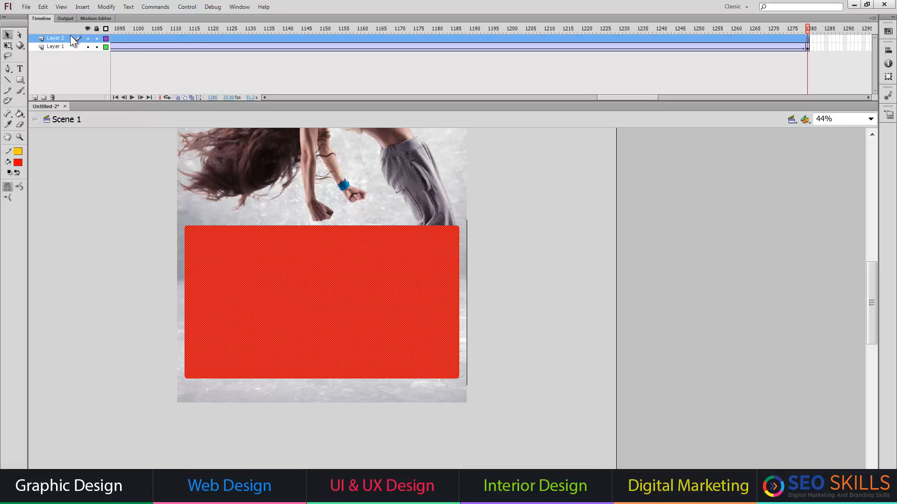
right_click(71, 37)
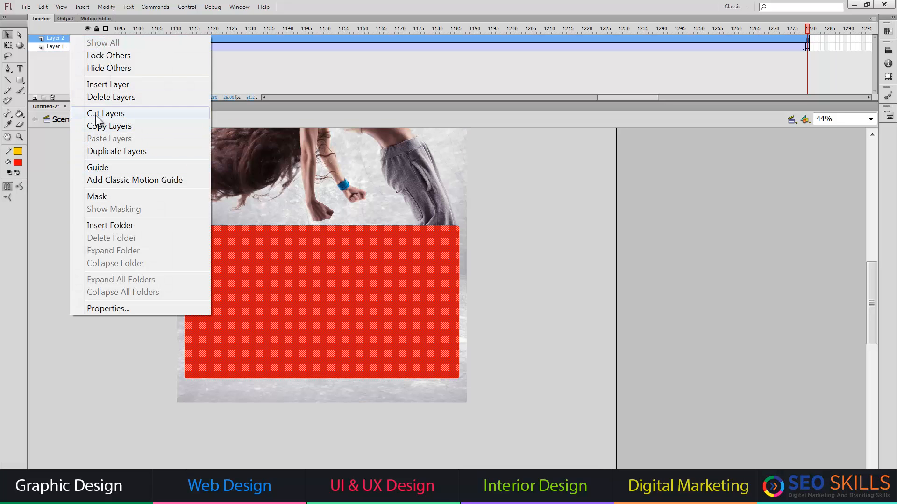
click(95, 197)
key(ctrl+Return)
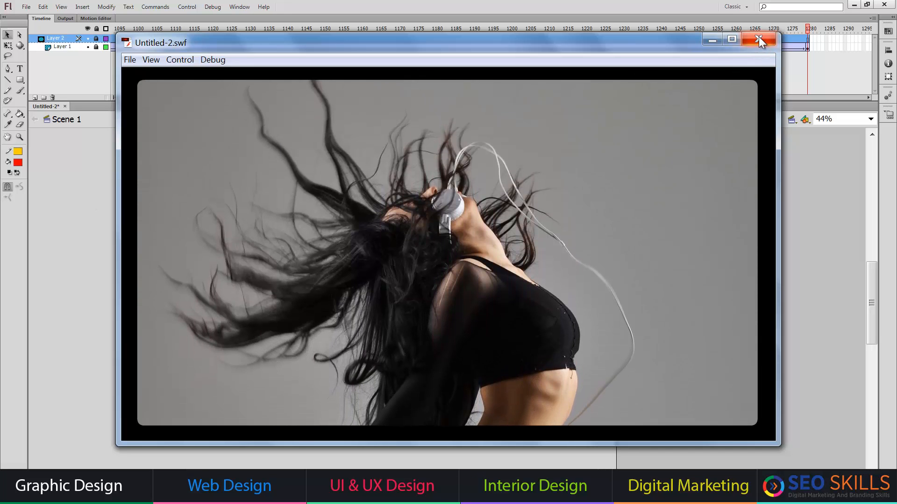
click(759, 39)
Add a new layer above the mask and paste the cut rectangle outline in place on it
click(35, 98)
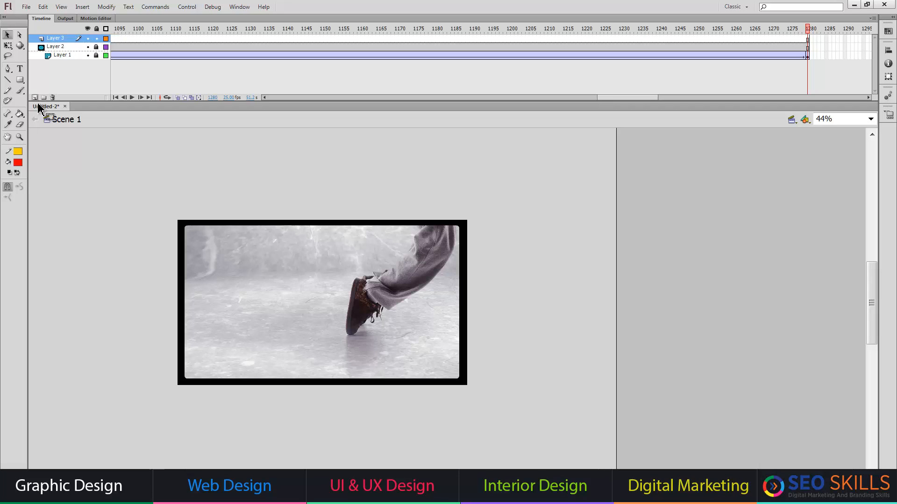
right_click(95, 195)
click(115, 233)
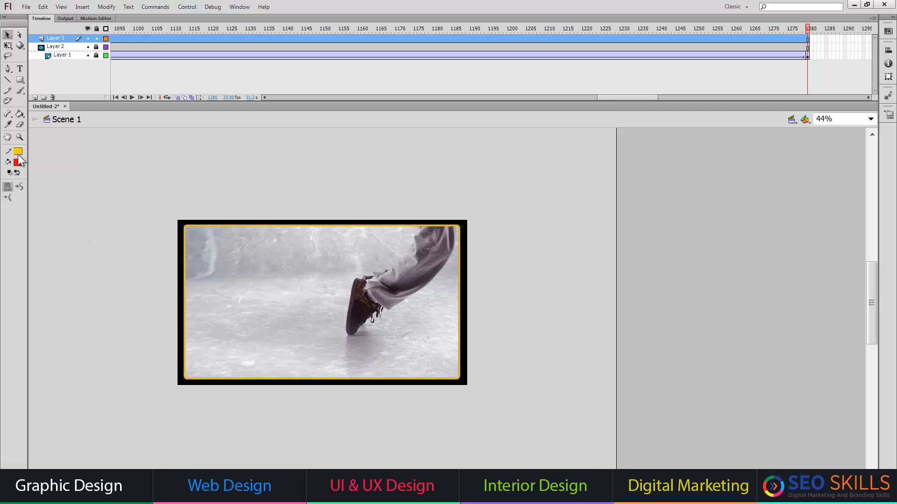
Set the pasted outline's stroke colour to white and preview the movie
click(18, 151)
click(27, 206)
key(ctrl+Return)
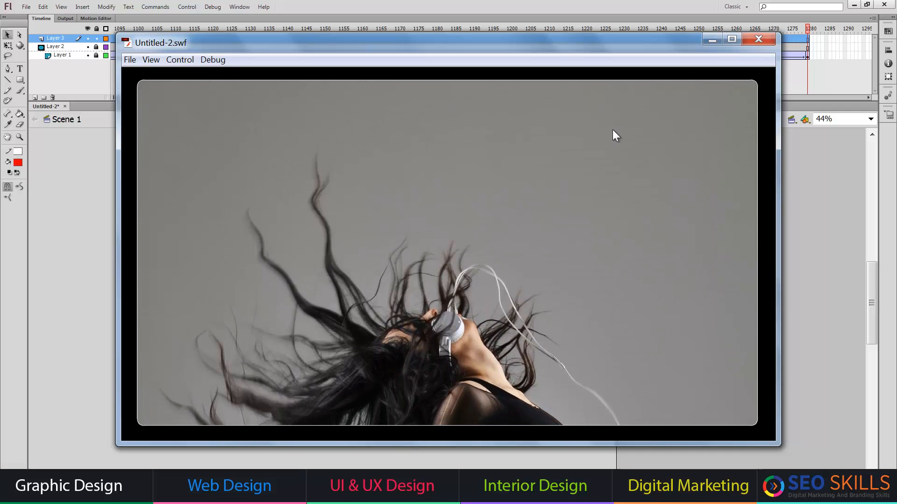
click(757, 40)
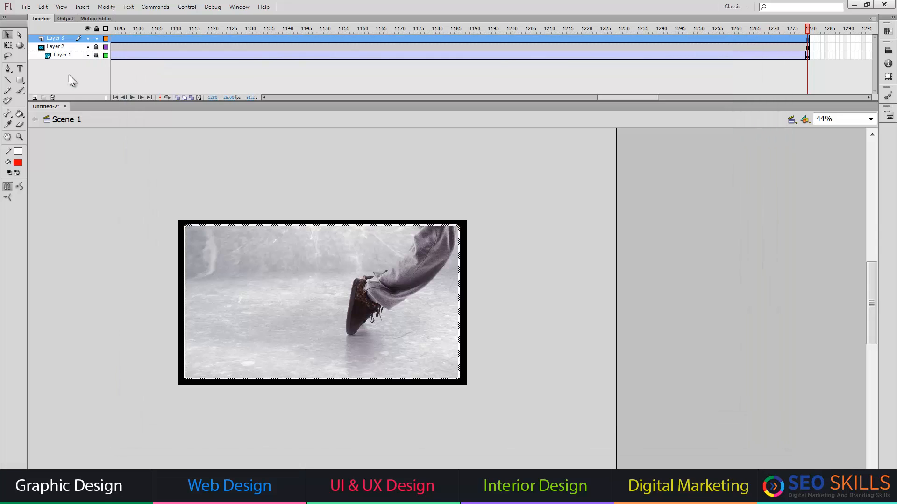
Add another layer on top and enter the text "Learn" vertically in the empty area beside the stage
click(35, 98)
click(19, 69)
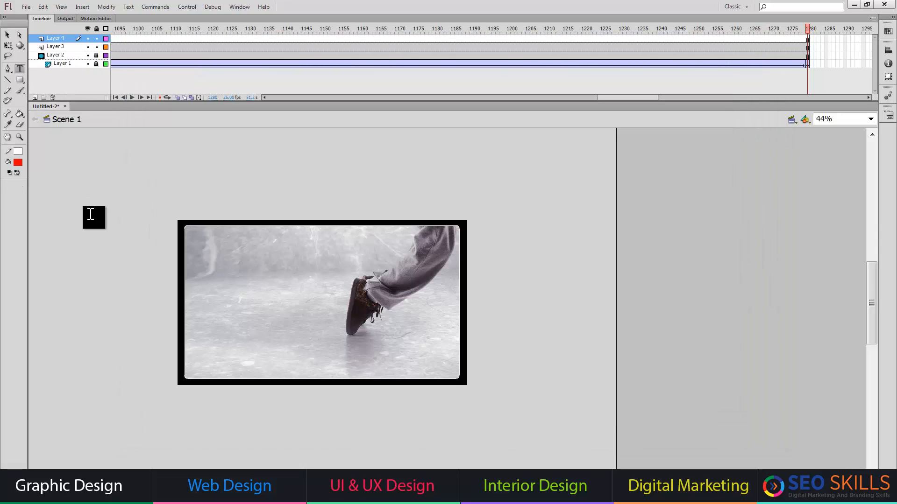
click(89, 191)
text(Learn)
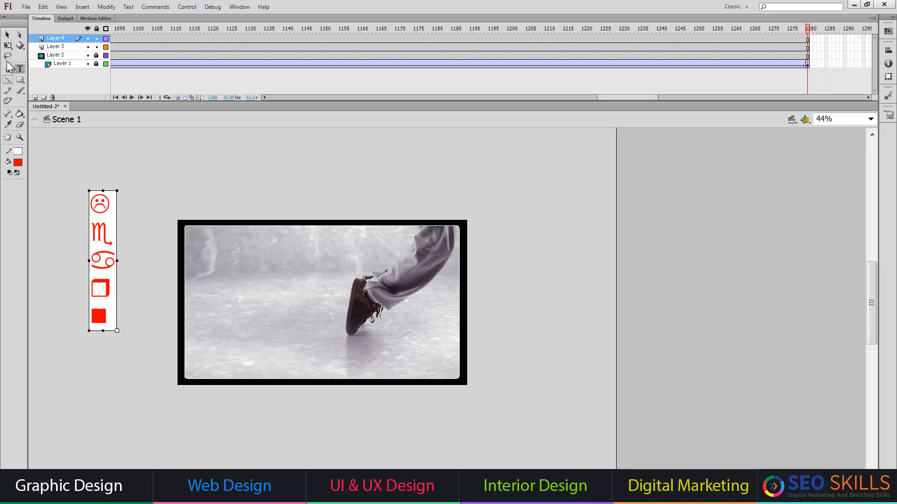
click(8, 35)
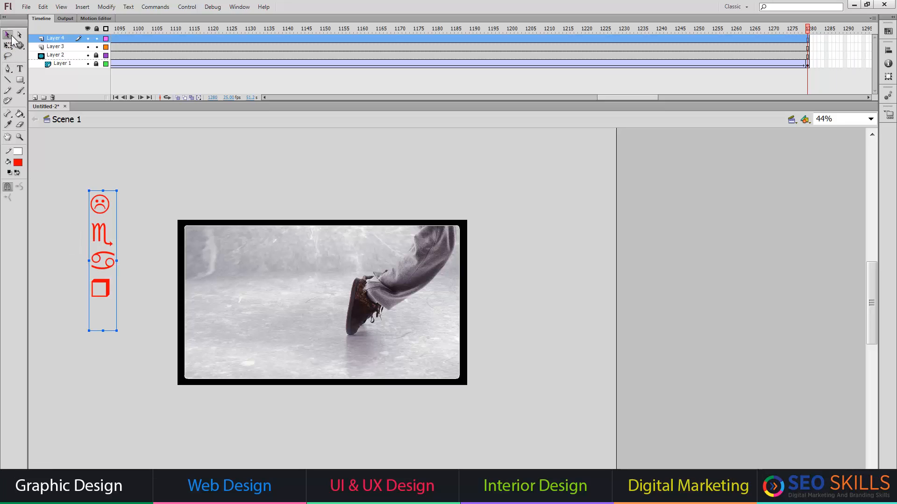
Change the font family of the "Learn" text to YorkHandwriting
key(ctrl+F3)
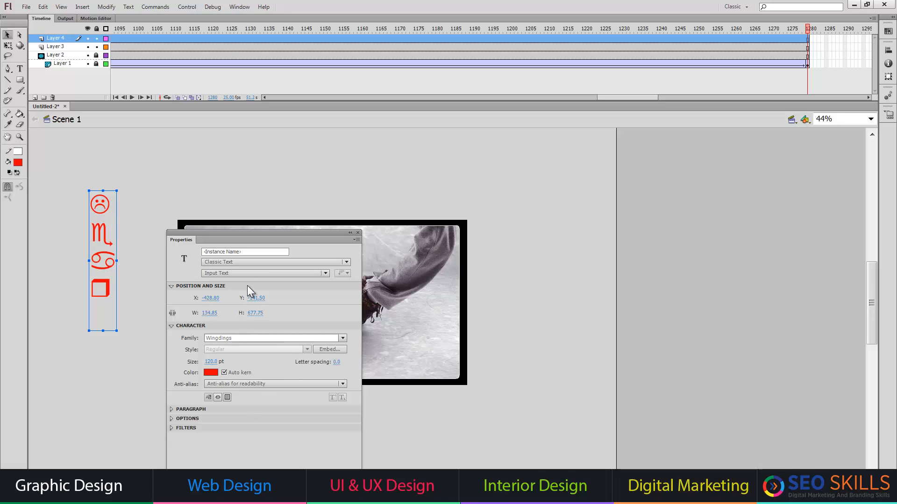
click(252, 338)
key(Down)
key(Down)
key(Down)
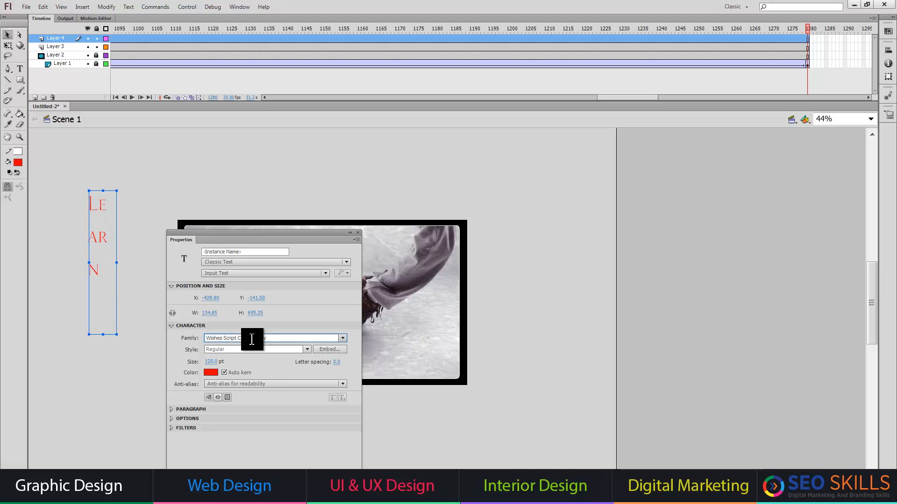
key(Down)
key(Down)
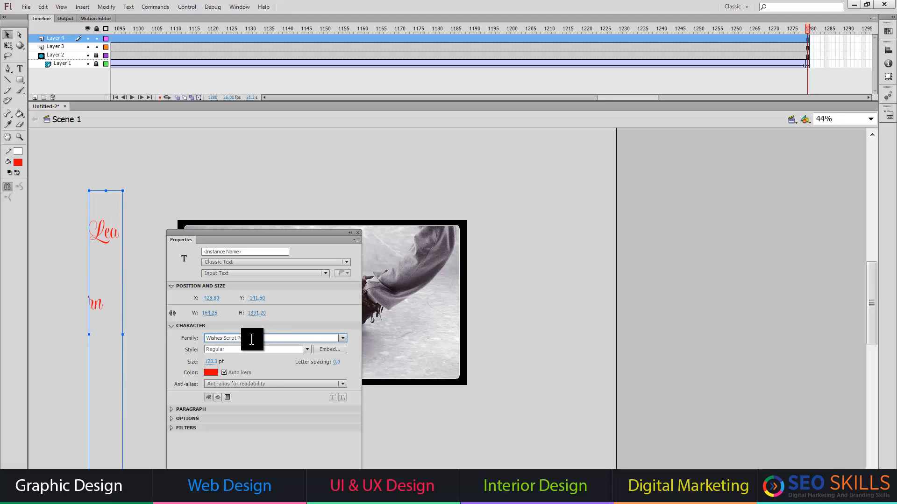
key(Down)
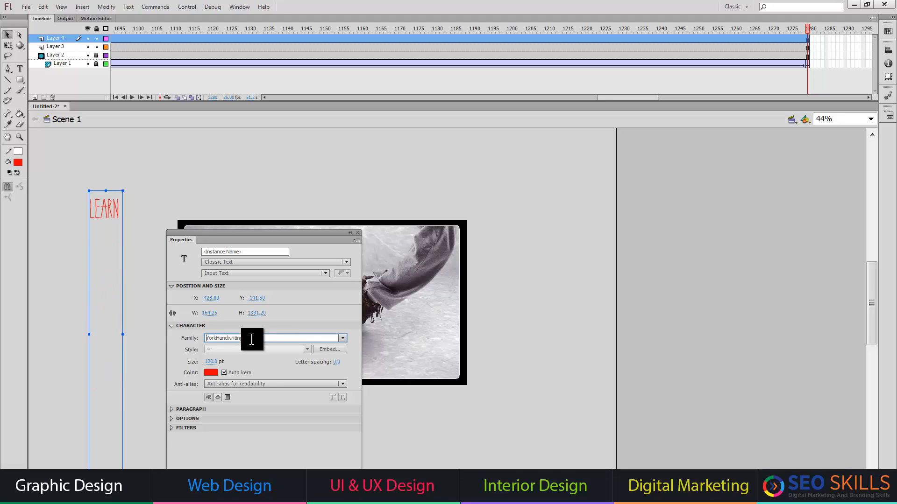
click(358, 233)
click(214, 223)
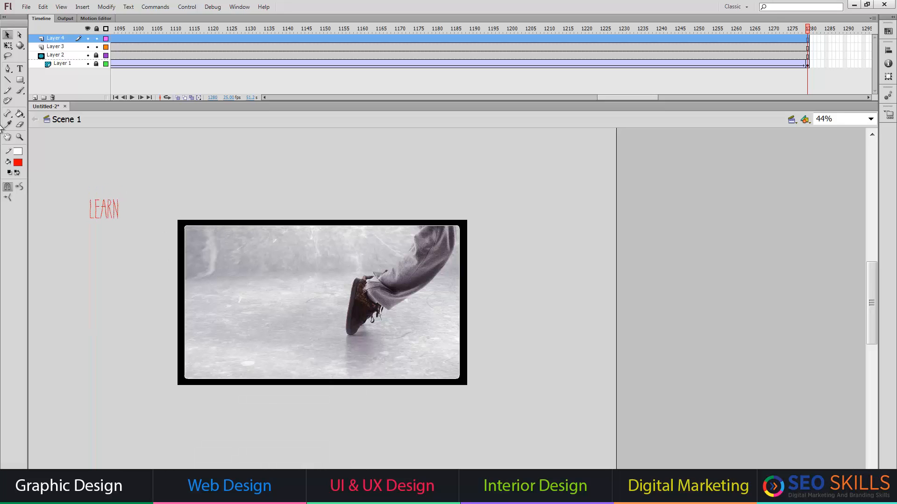
Enlarge the LEARN text and place it over the left half of the masked image
click(8, 46)
click(103, 209)
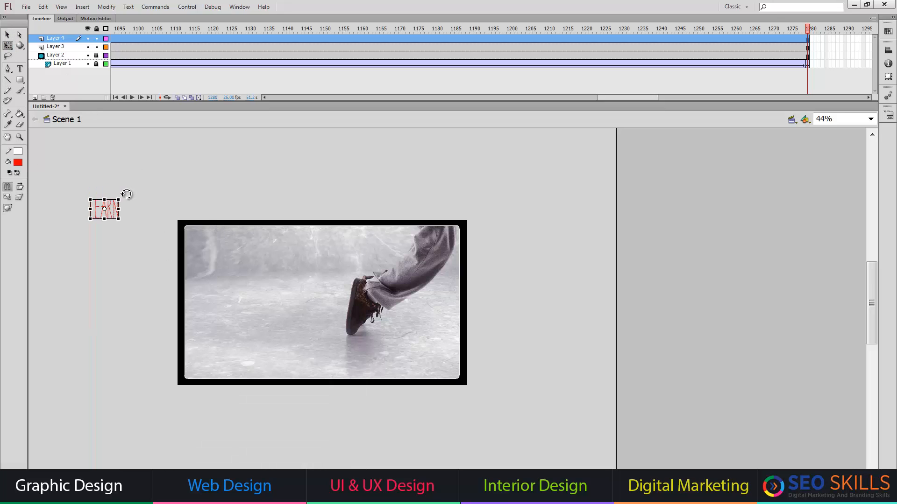
drag(119, 200, 200, 145)
mouse_move(178, 196)
mouse_down()
mouse_move(310, 310)
mouse_move(296, 314)
mouse_up()
Fill the LEARN text with black and create a classic tween on Layer 4
click(18, 163)
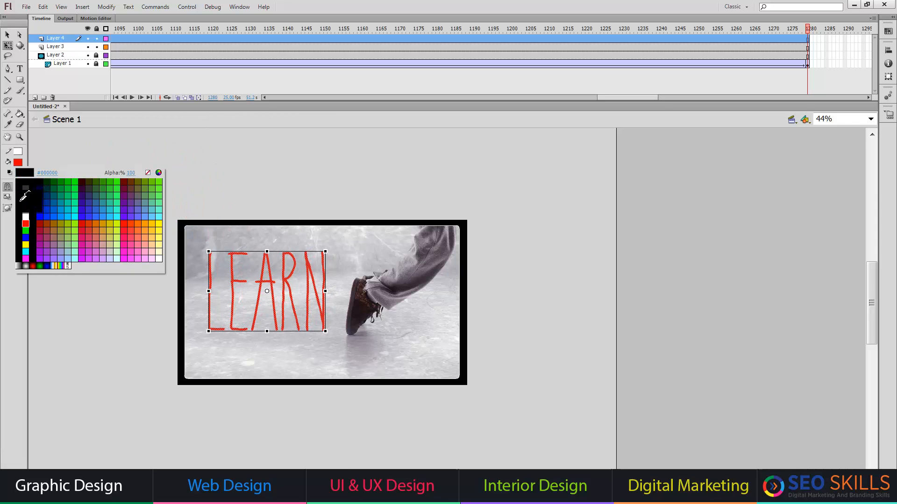
click(21, 196)
right_click(114, 36)
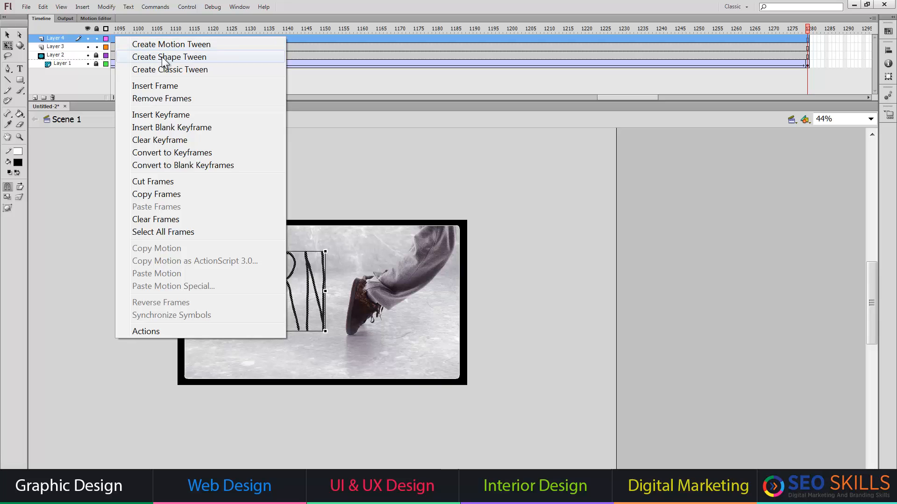
click(162, 69)
At frame 1, move the LEARN text horizontally off the stage to the right of the image
drag(619, 97, 273, 102)
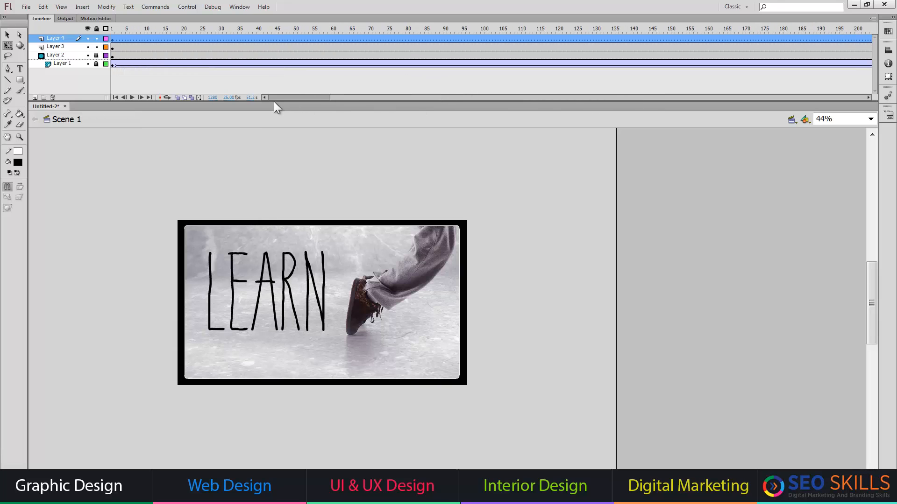
click(113, 39)
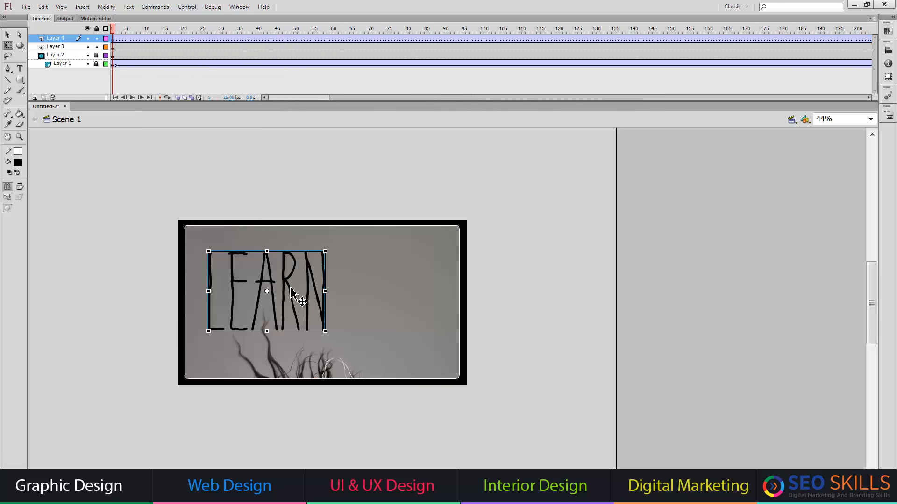
drag(291, 291, 560, 291)
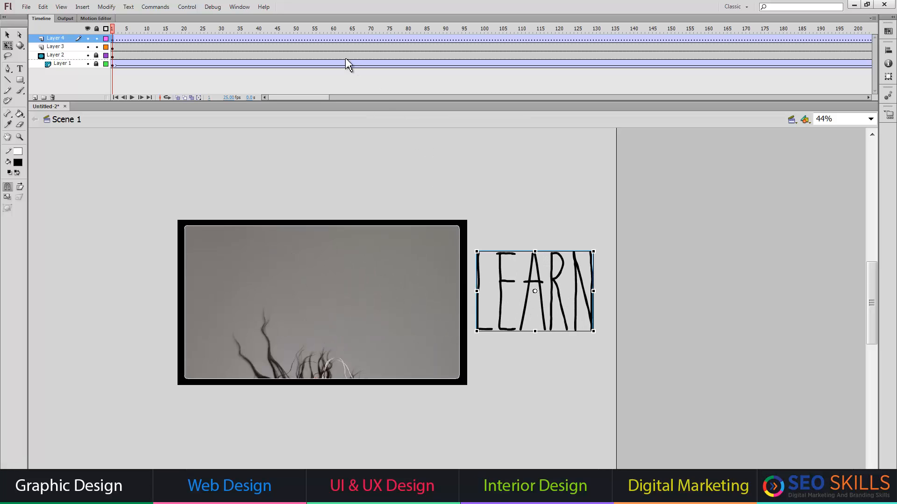
Insert a keyframe at frame 100 on Layer 4 with the LEARN text moved onto the image's right half and scaled to 50%
click(483, 39)
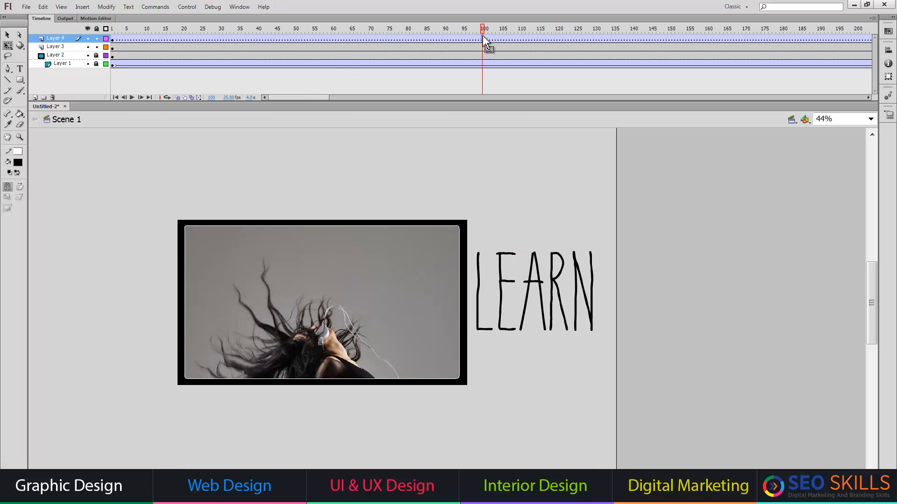
key(F6)
drag(545, 318, 401, 316)
key(ctrl+alt+s)
text(50)
key(Return)
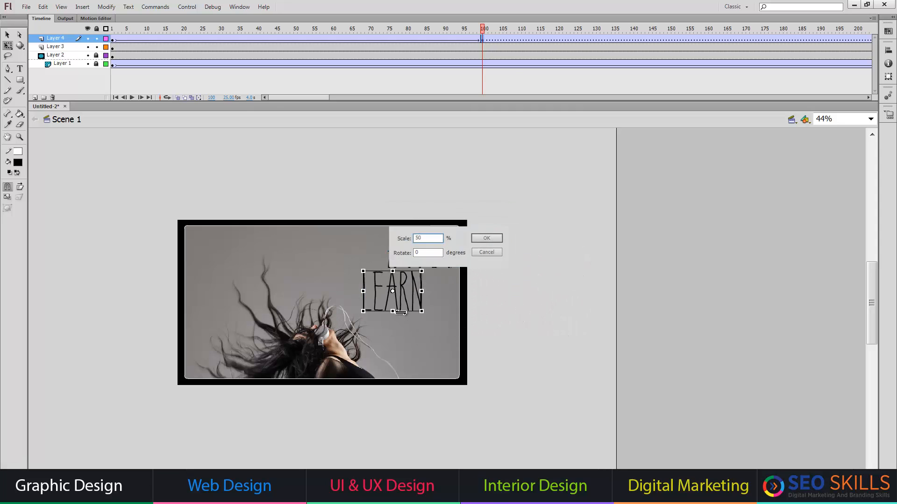
Insert a keyframe at frame 171 on Layer 4 and make the LEARN text fully transparent with the Alpha colour effect
click(748, 40)
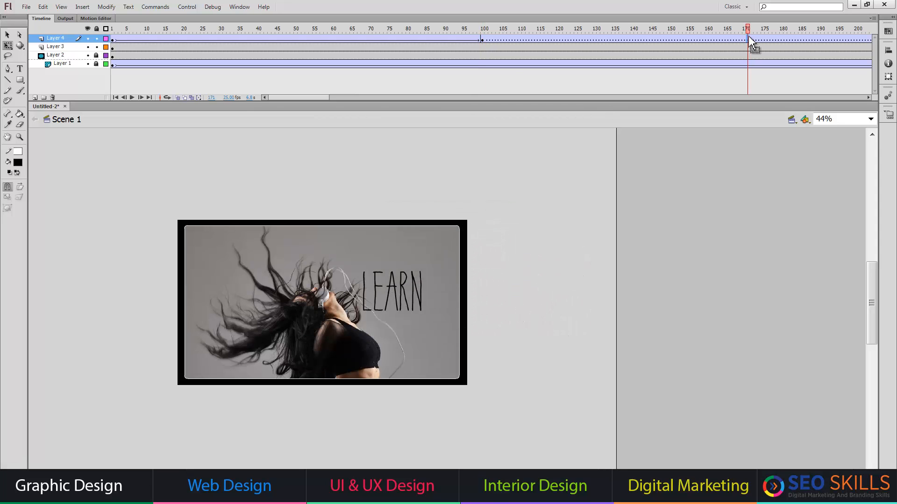
key(F6)
key(ctrl+F3)
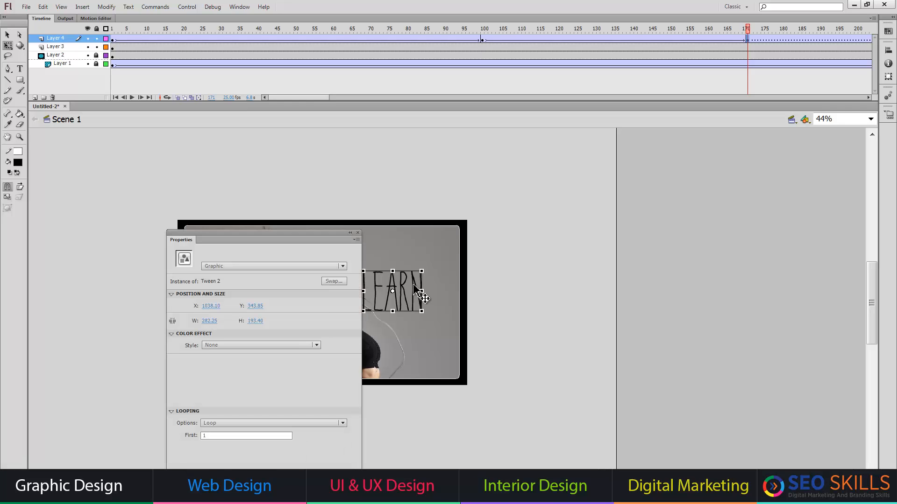
click(248, 346)
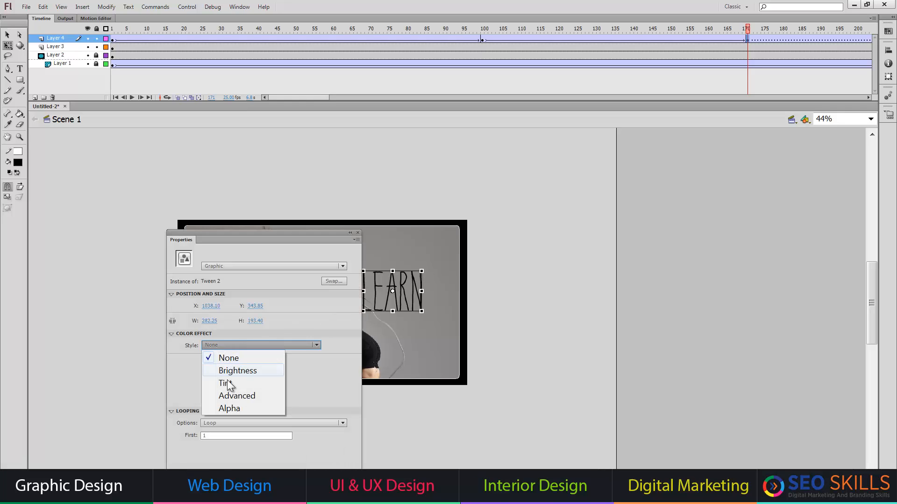
click(214, 406)
click(358, 232)
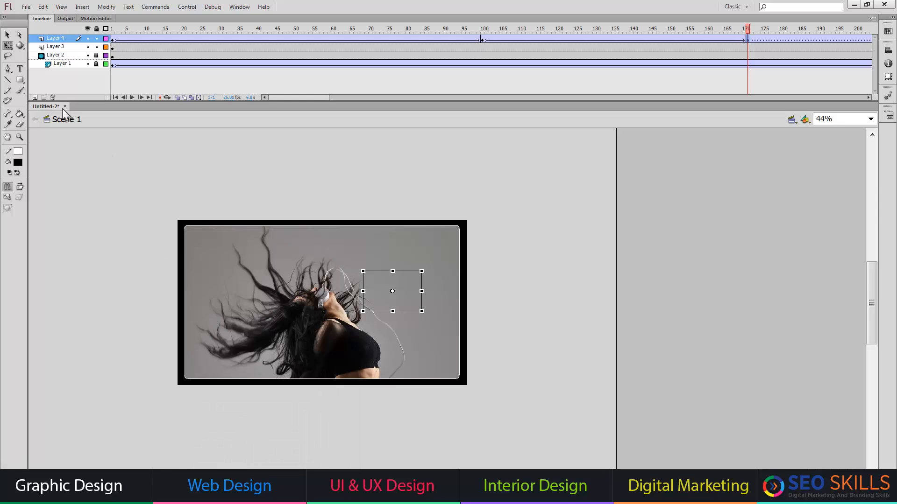
Add a new top layer with a keyframe at frame 171 and enter "DENACE" on one line beside the stage
click(35, 97)
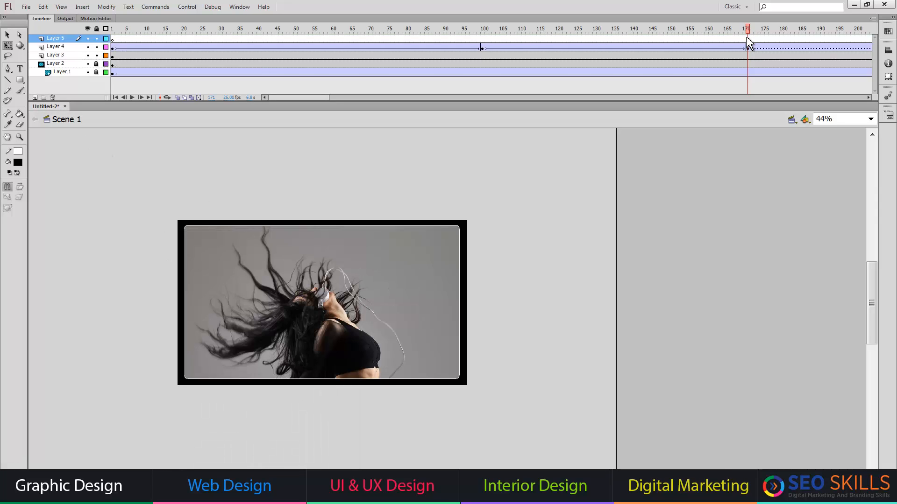
click(747, 40)
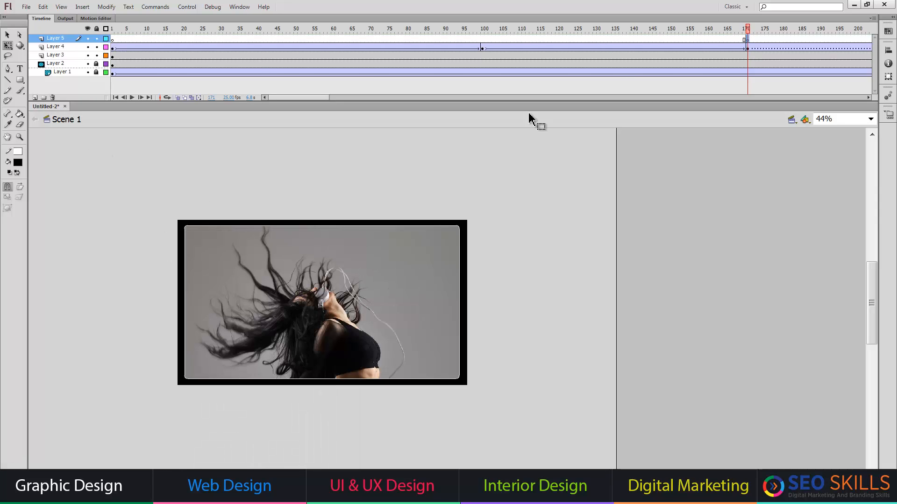
click(19, 68)
drag(135, 178, 115, 208)
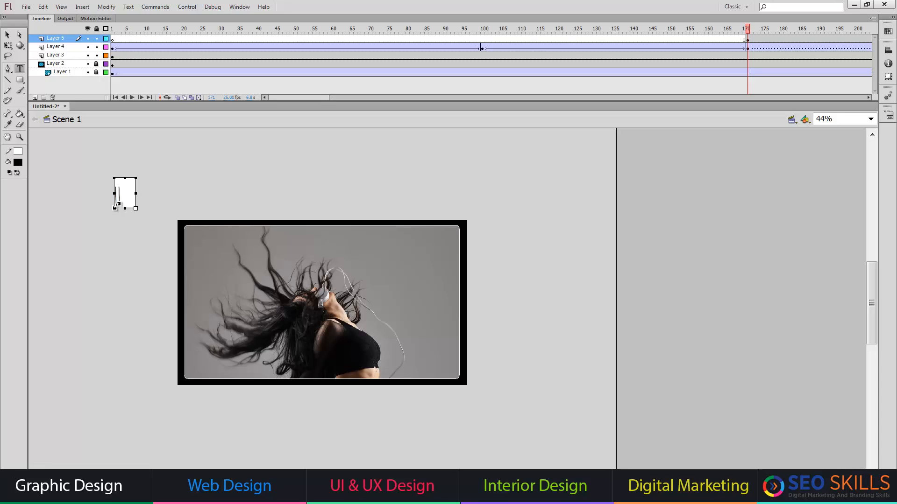
text(DENACE)
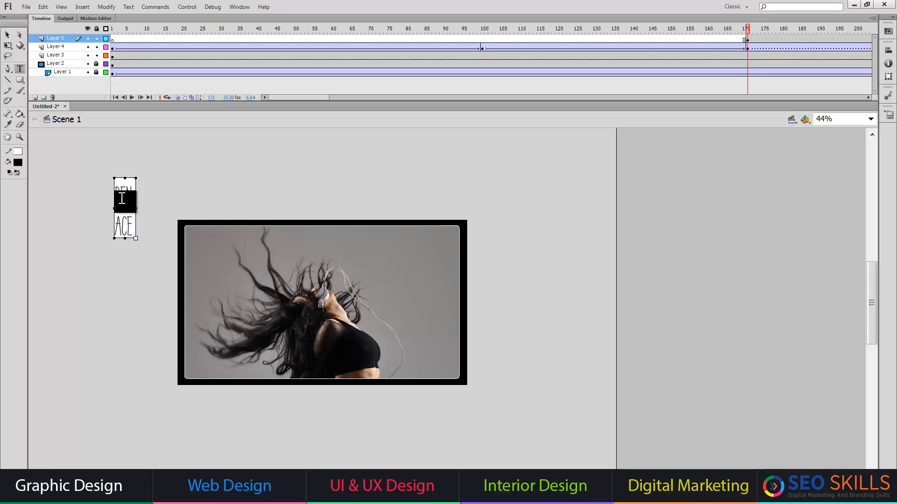
drag(136, 208, 325, 208)
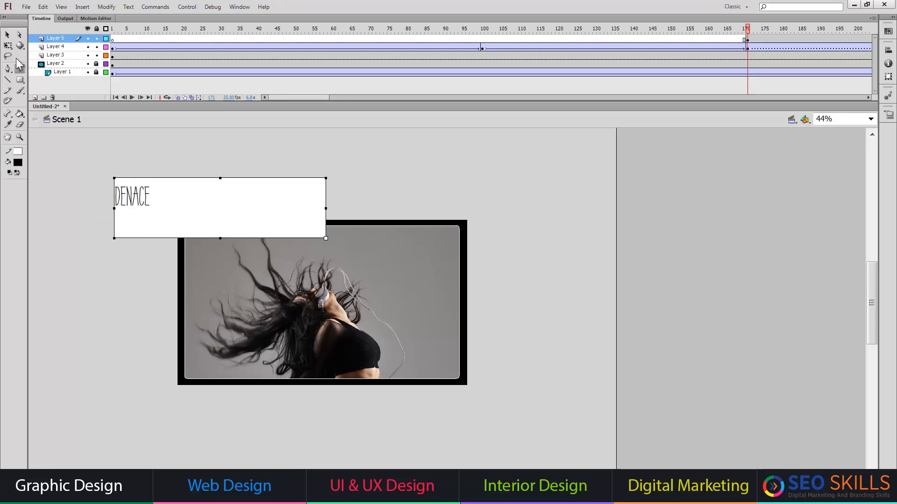
key(Escape)
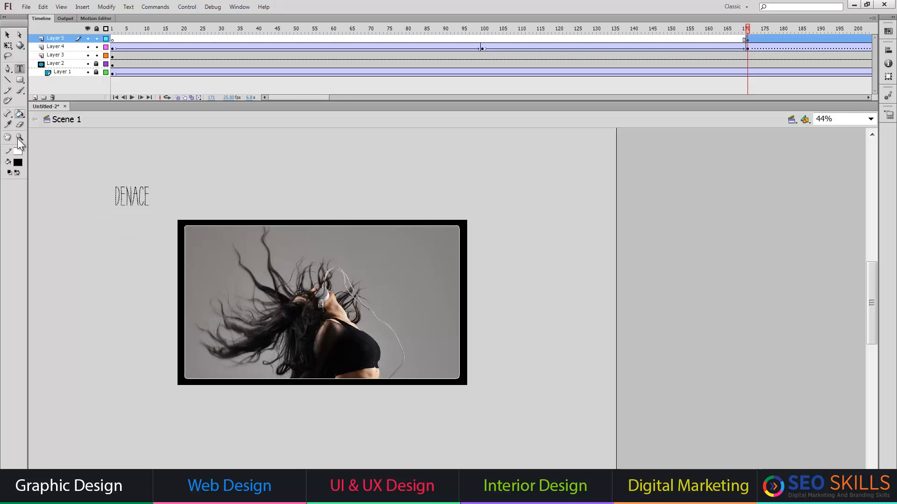
Fill the DENACE text with red and move it over the upper right of the image
click(18, 162)
click(26, 223)
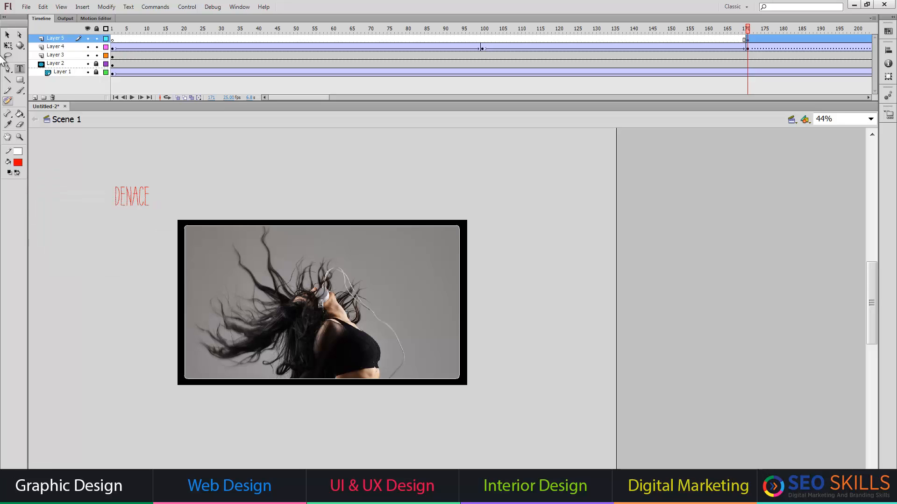
click(8, 36)
drag(137, 191, 413, 263)
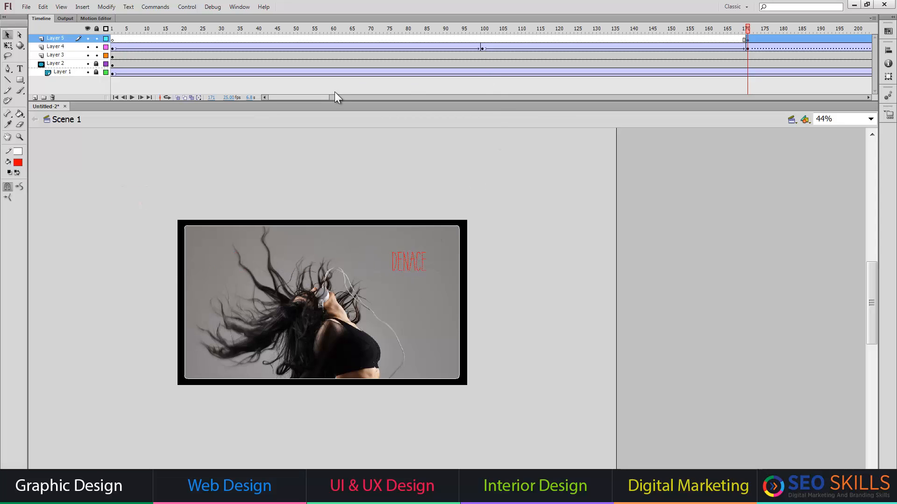
Scale the DENACE text to 500% and move it off the stage to the left of the image
key(ctrl+alt+s)
text(500)
key(Return)
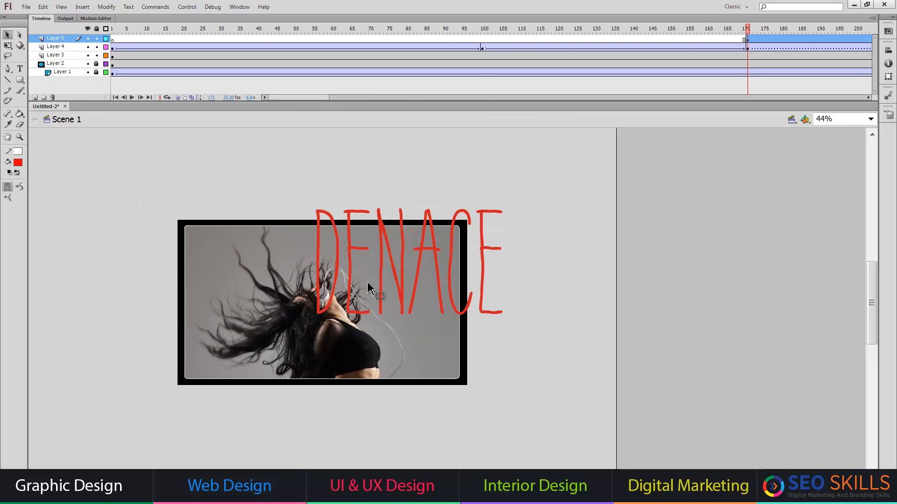
drag(411, 316, 78, 360)
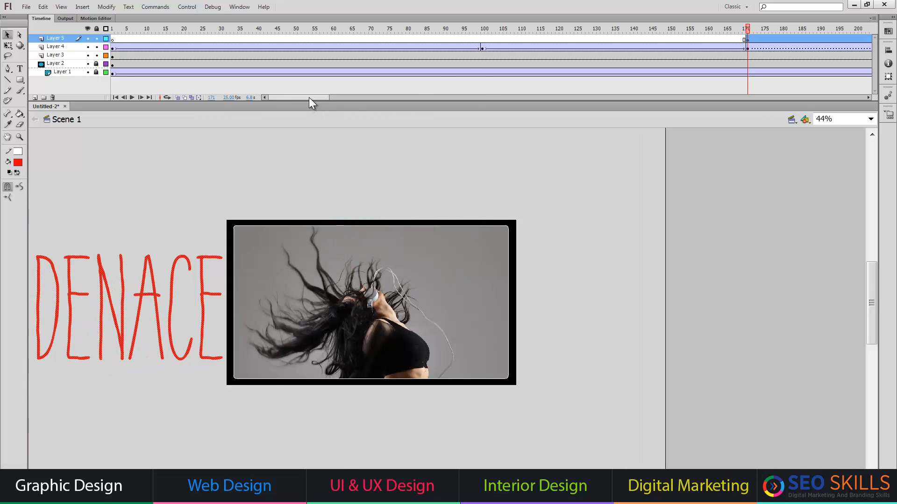
Create a classic tween on Layer 5 starting at frame 171
drag(309, 97, 348, 91)
right_click(233, 38)
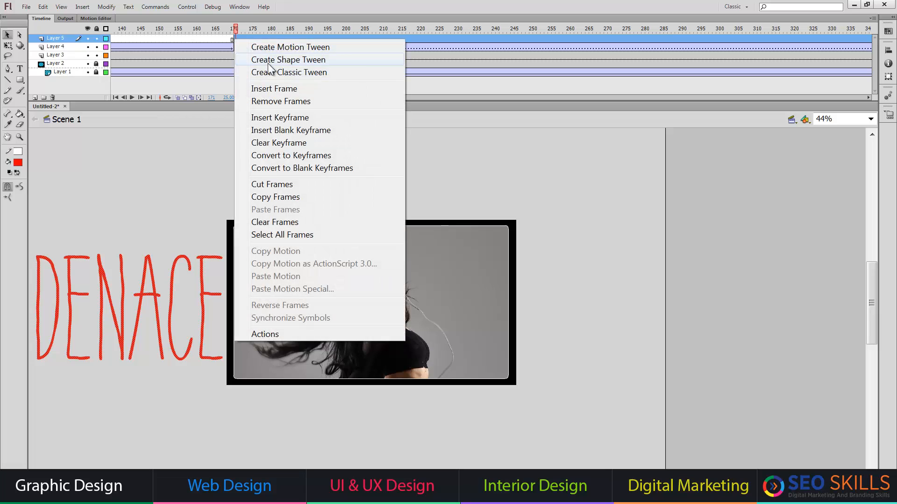
click(271, 72)
Insert a keyframe at frame 276 on Layer 5 and move the DENACE text onto the middle of the image
click(628, 39)
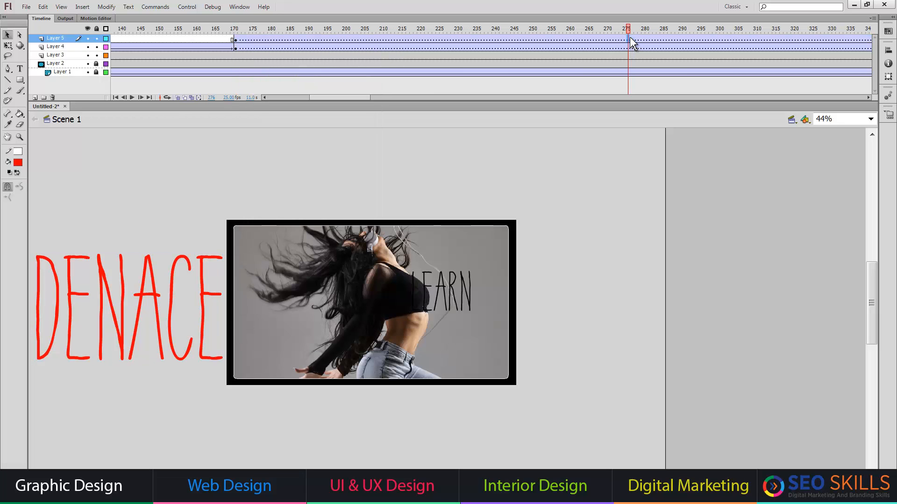
key(F6)
drag(202, 319, 436, 312)
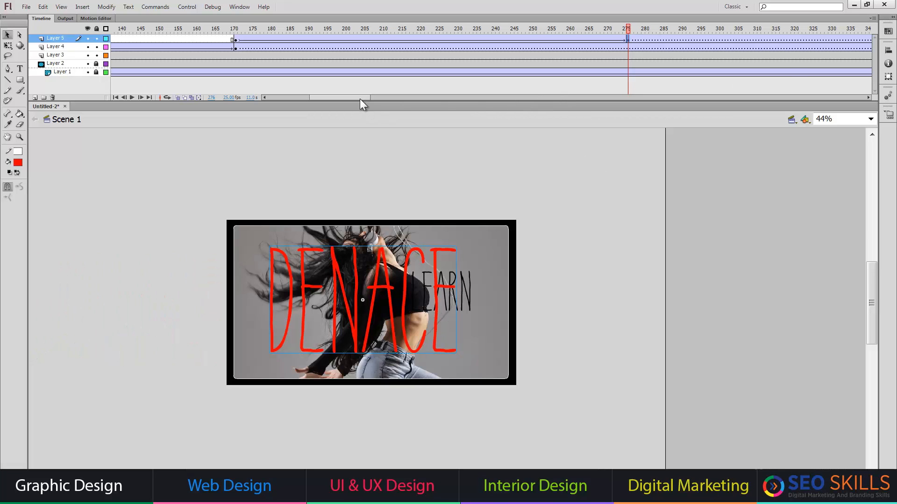
Insert a keyframe at frame 524 on Layer 5 and apply an Alpha colour effect of 0% to the DENACE text
drag(360, 99, 440, 99)
click(549, 39)
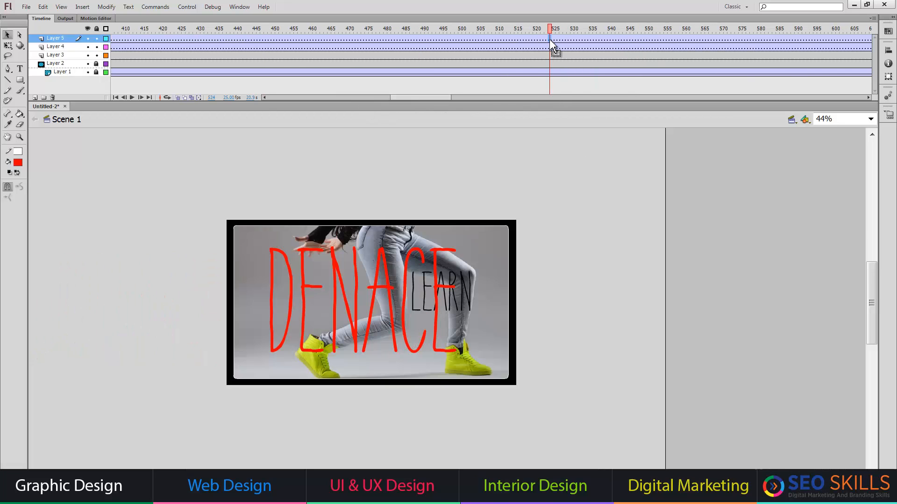
key(F6)
key(ctrl+F3)
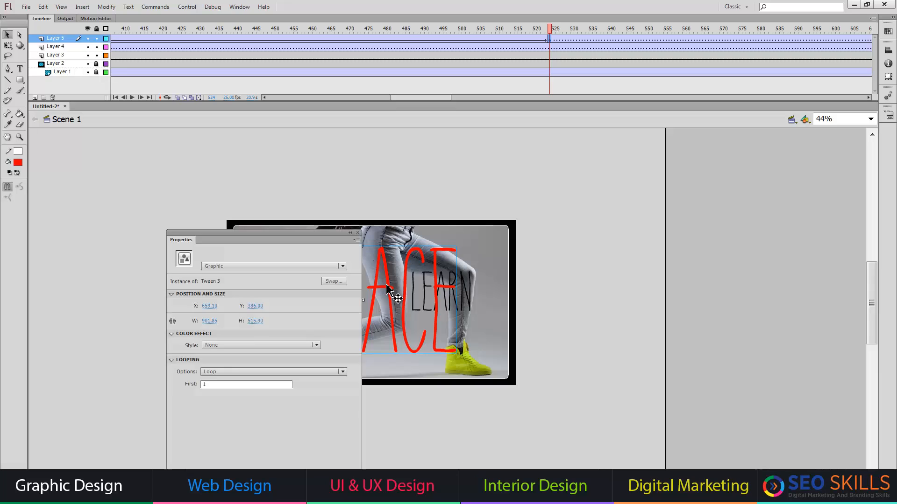
click(229, 345)
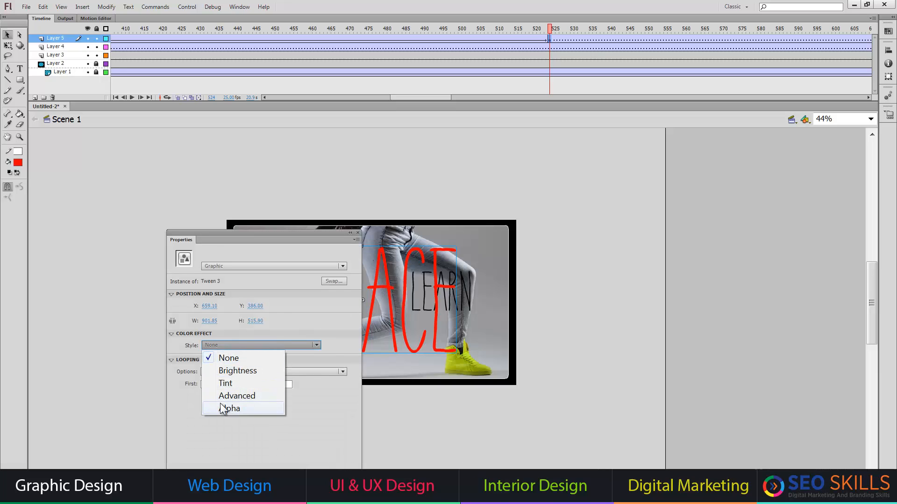
click(254, 407)
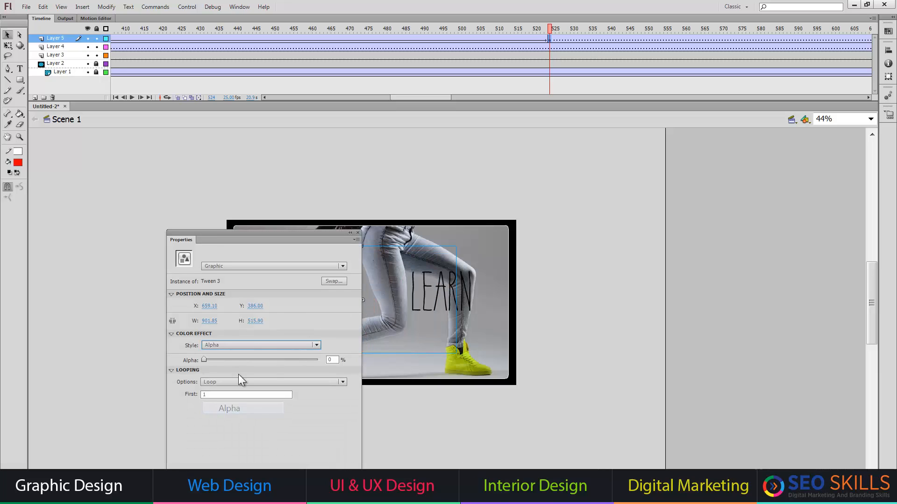
click(358, 233)
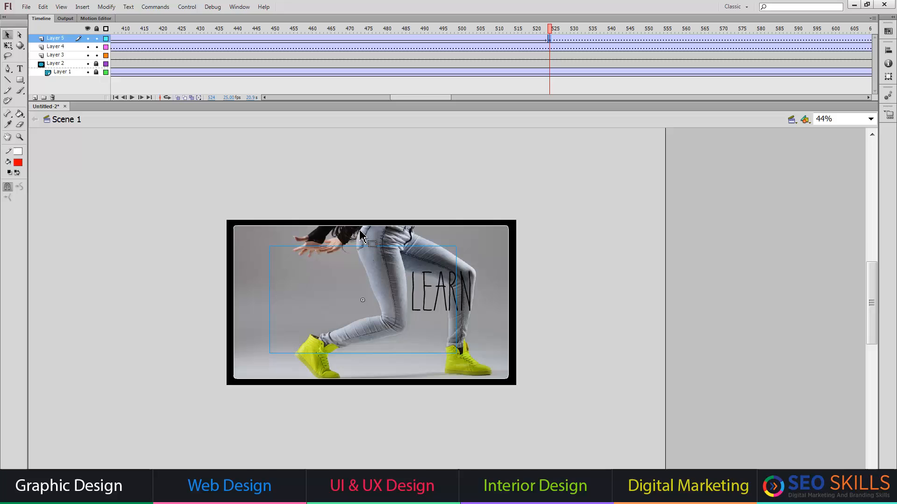
Add a new layer above Layer 5 and import music.wav from the CSS folder on the Desktop
click(34, 97)
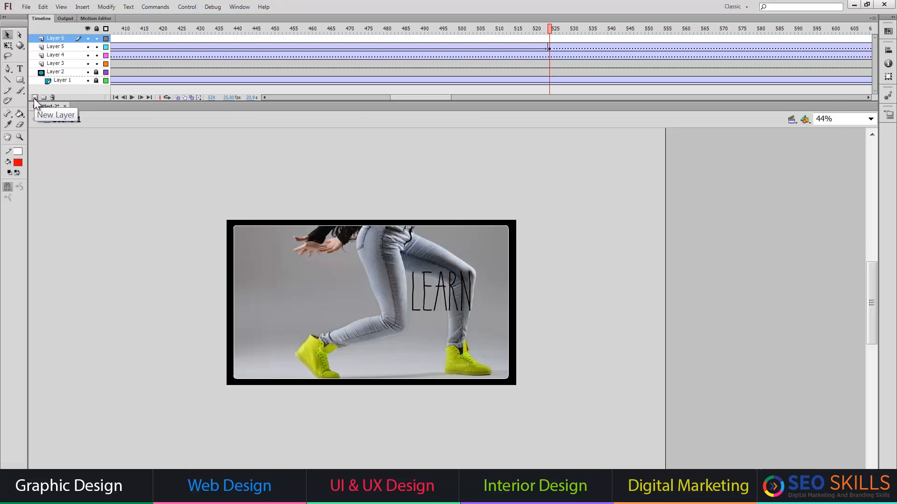
key(ctrl+r)
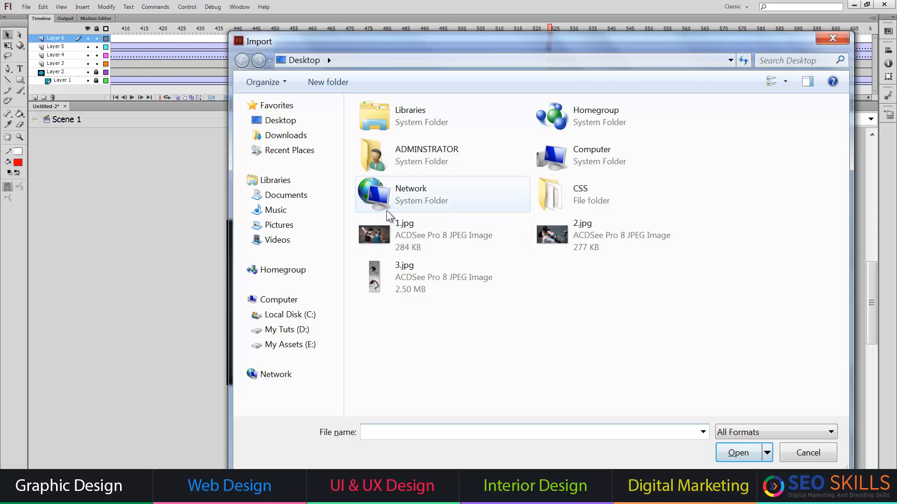
double_click(561, 196)
double_click(475, 229)
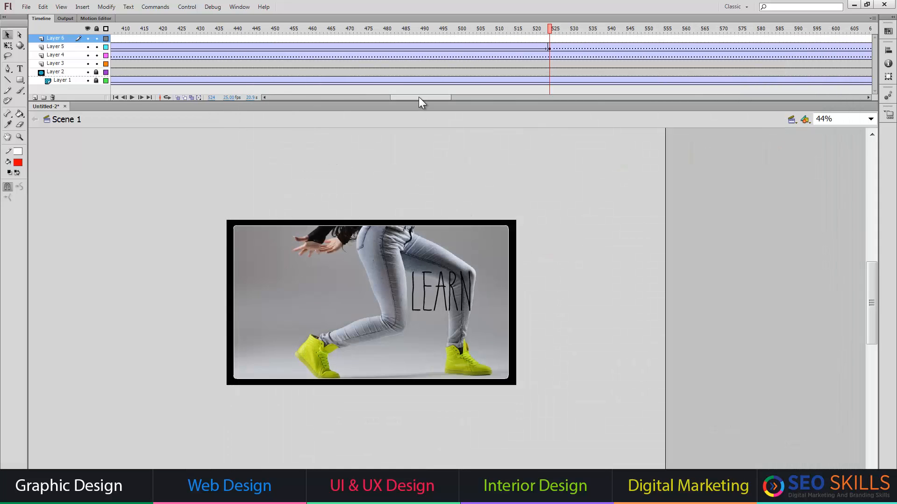
Place the music.wav sound from the library on Layer 6 starting at frame 1
drag(418, 96, 212, 80)
click(115, 41)
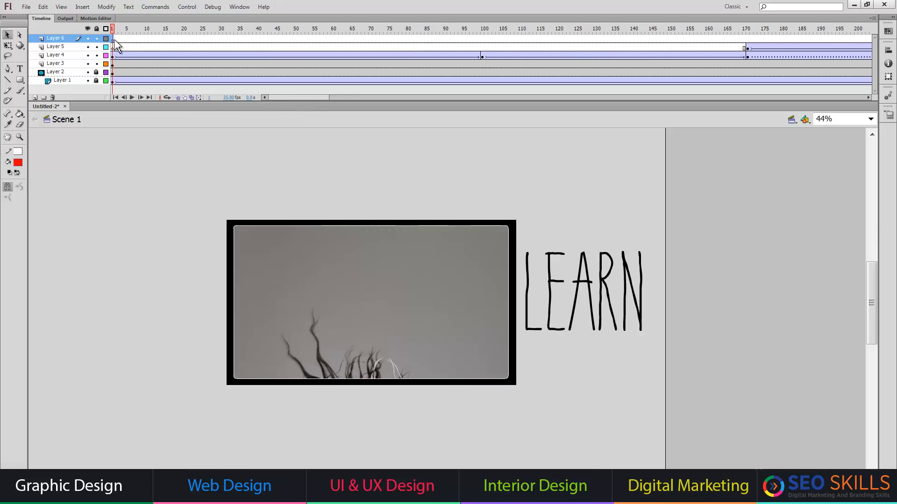
key(ctrl+l)
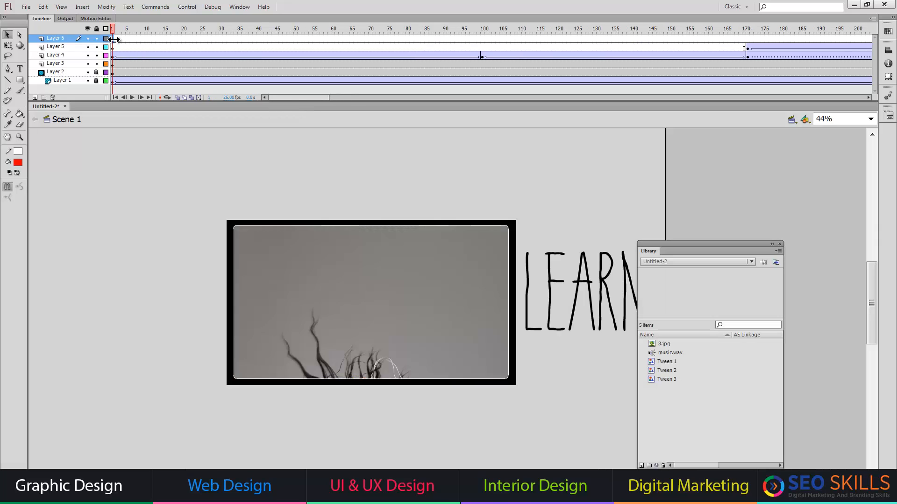
drag(653, 353, 353, 288)
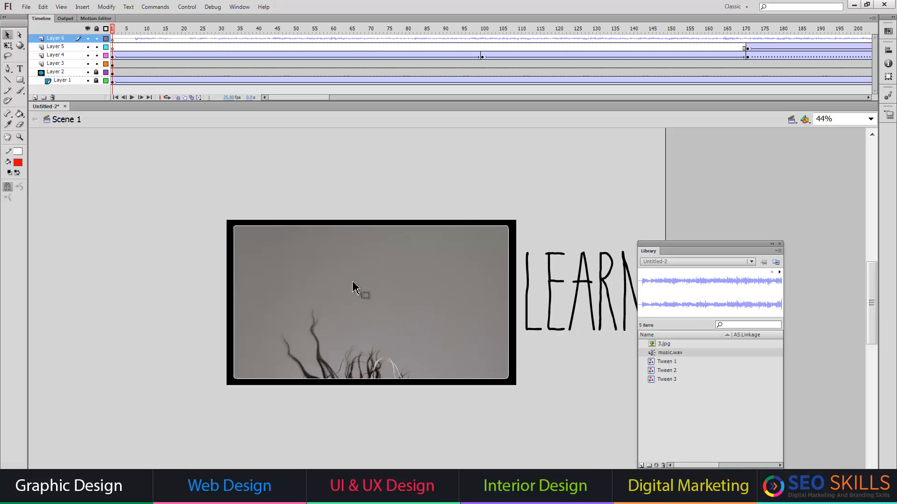
click(779, 244)
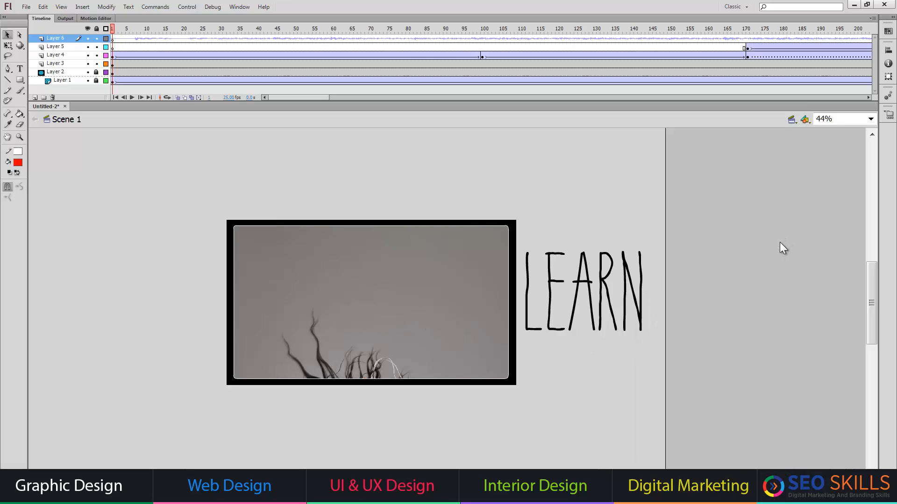
Test the movie in a maximized preview window to check the animation with its music, and close the preview
click(187, 7)
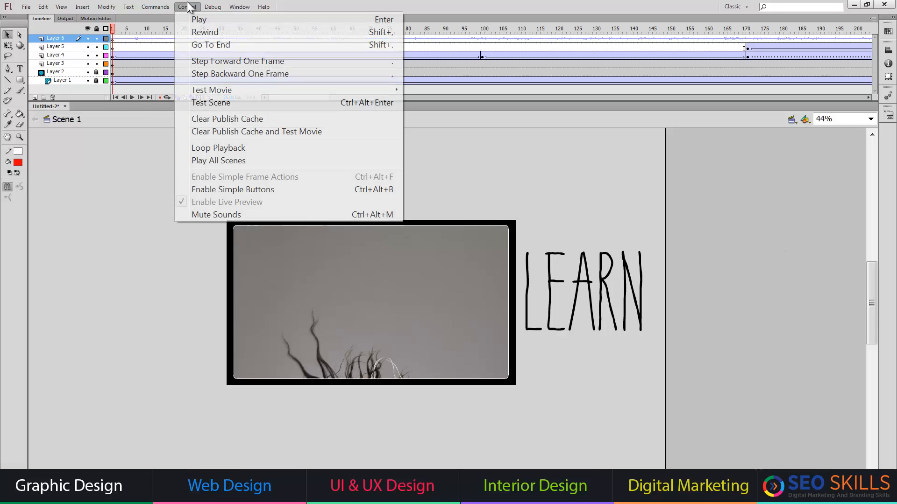
mouse_move(192, 90)
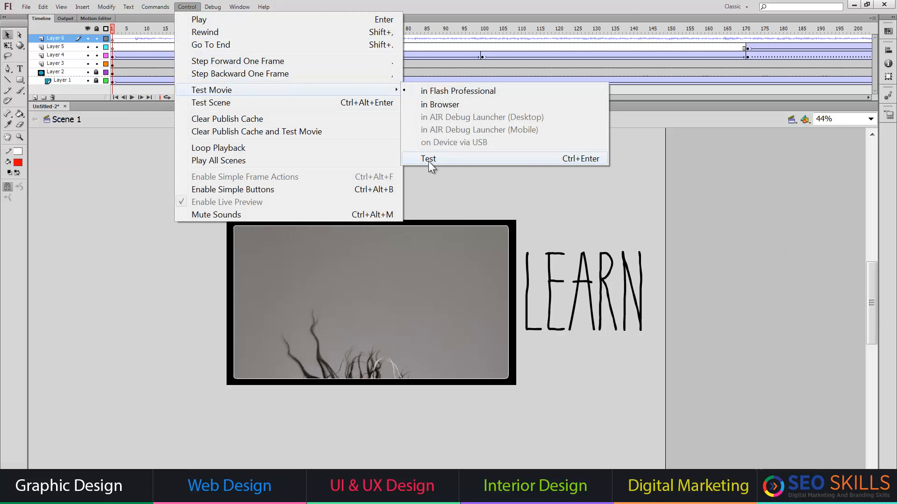
click(606, 197)
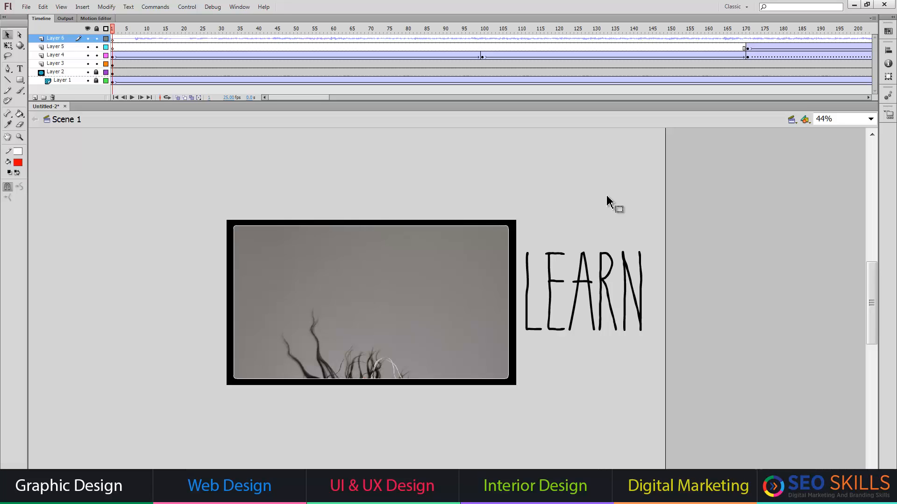
key(ctrl+Return)
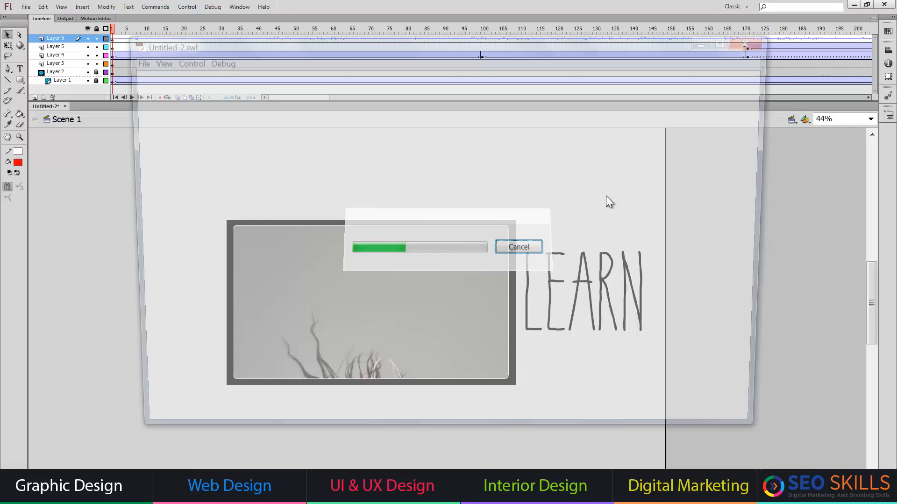
click(732, 39)
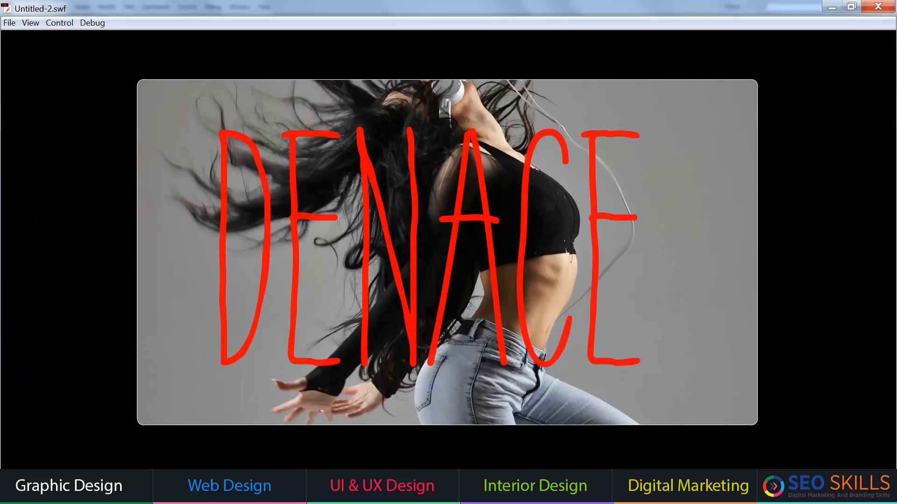
key(ctrl+w)
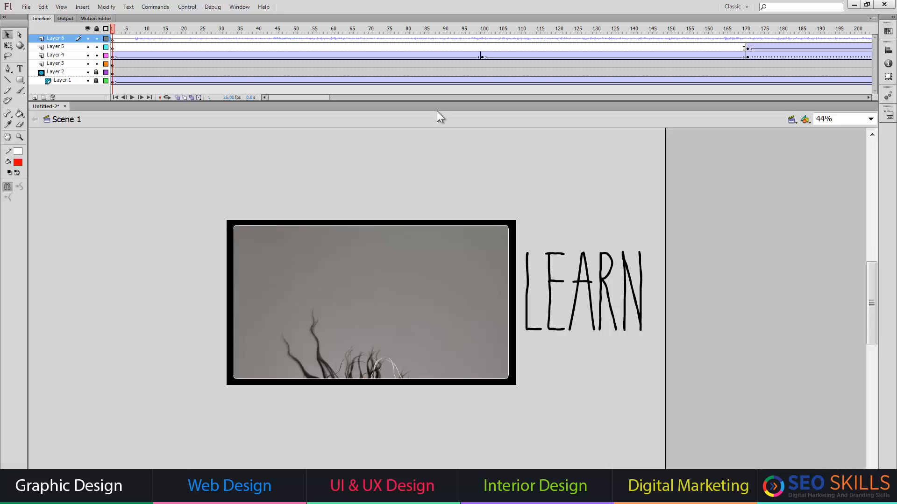
Add a new layer above the music layer and browse the Desktop for a file to import, leaving without importing
click(35, 98)
key(ctrl+r)
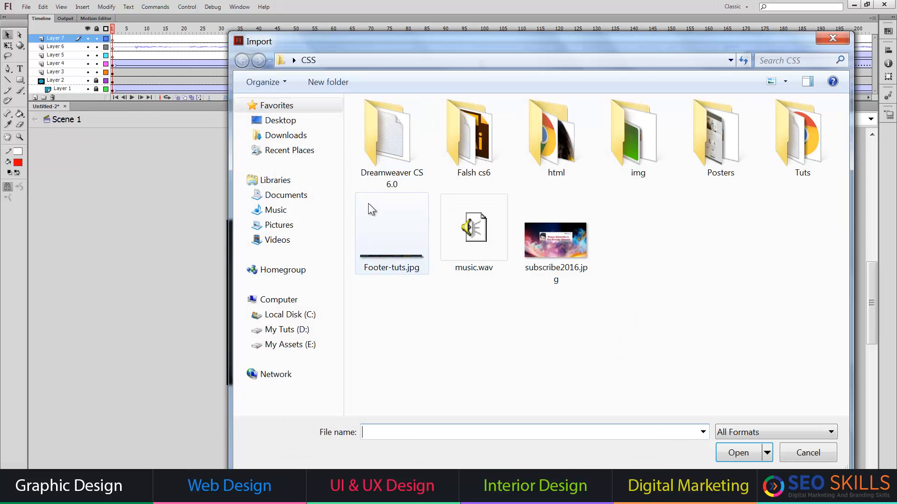
click(280, 120)
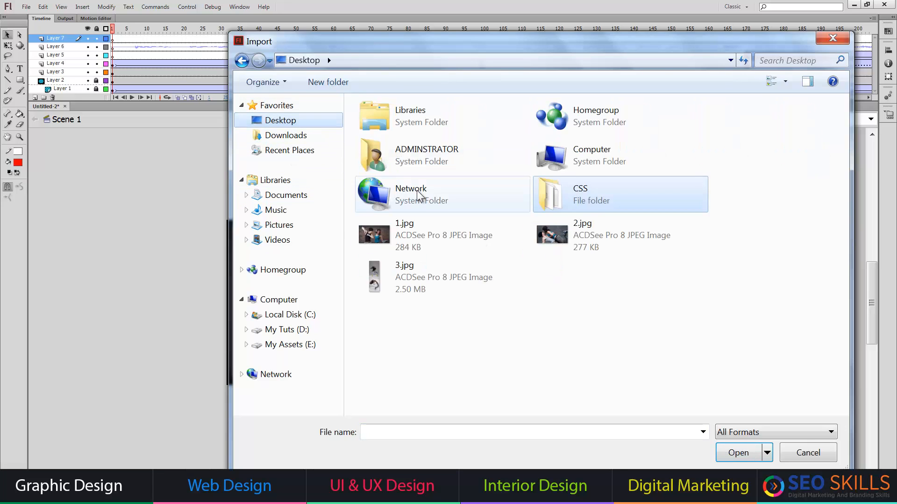
click(832, 38)
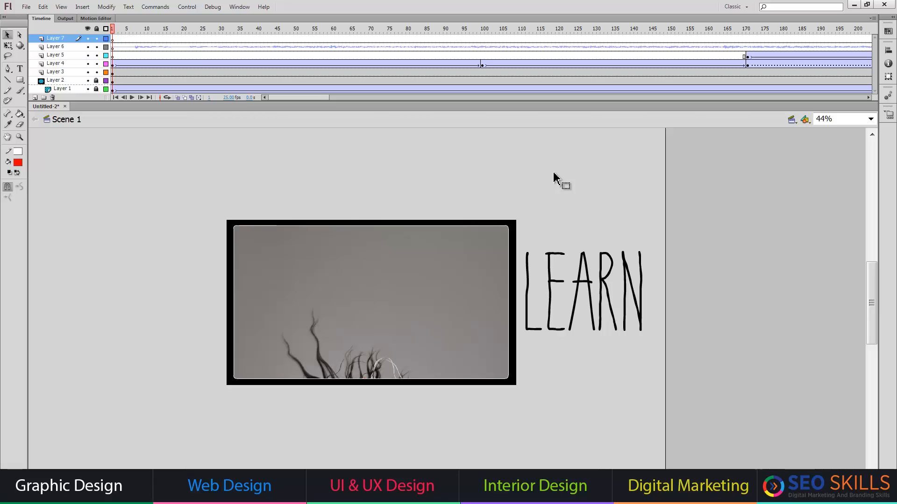
Play the movie once more as a test and close its preview window
key(ctrl+Return)
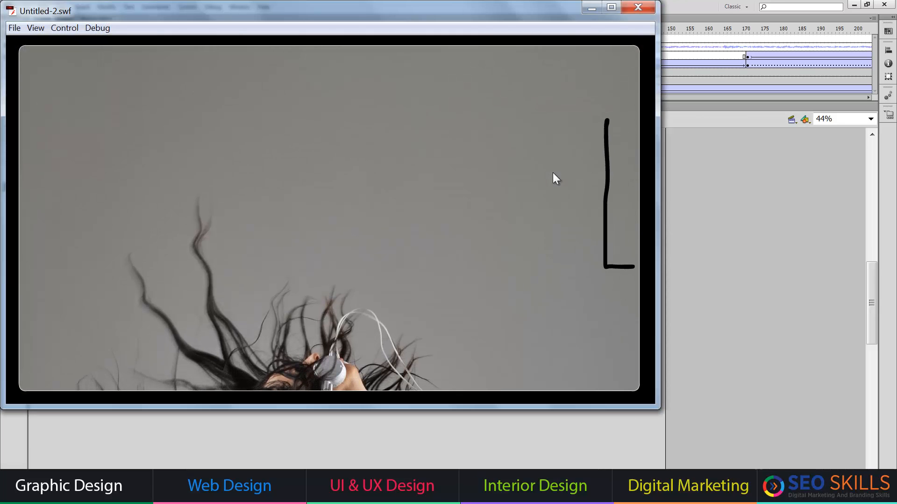
click(637, 10)
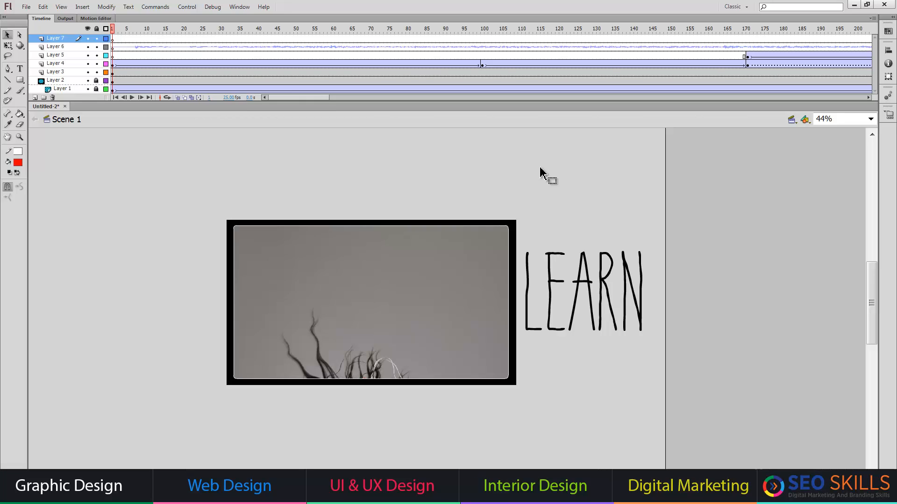